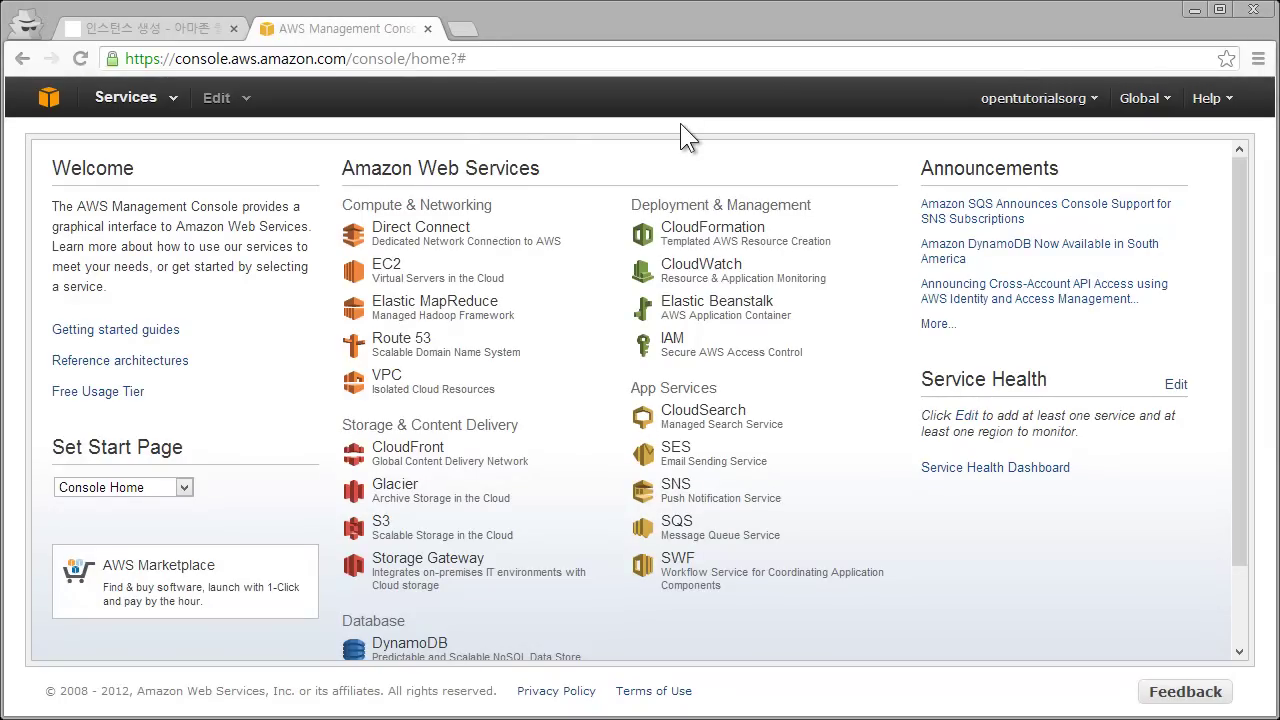
Check the instance-creation tutorial page and look through the console's list of AWS services by category.
left_click(150, 28)
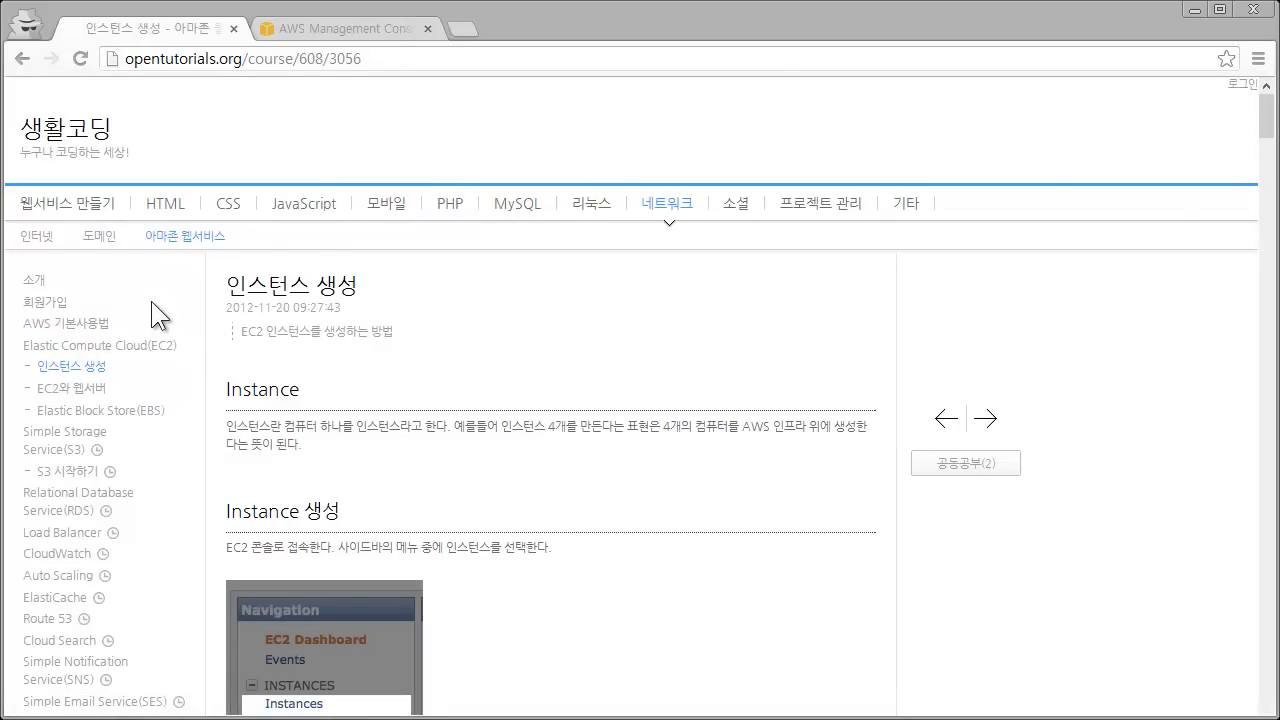
key("ctrl+Tab")
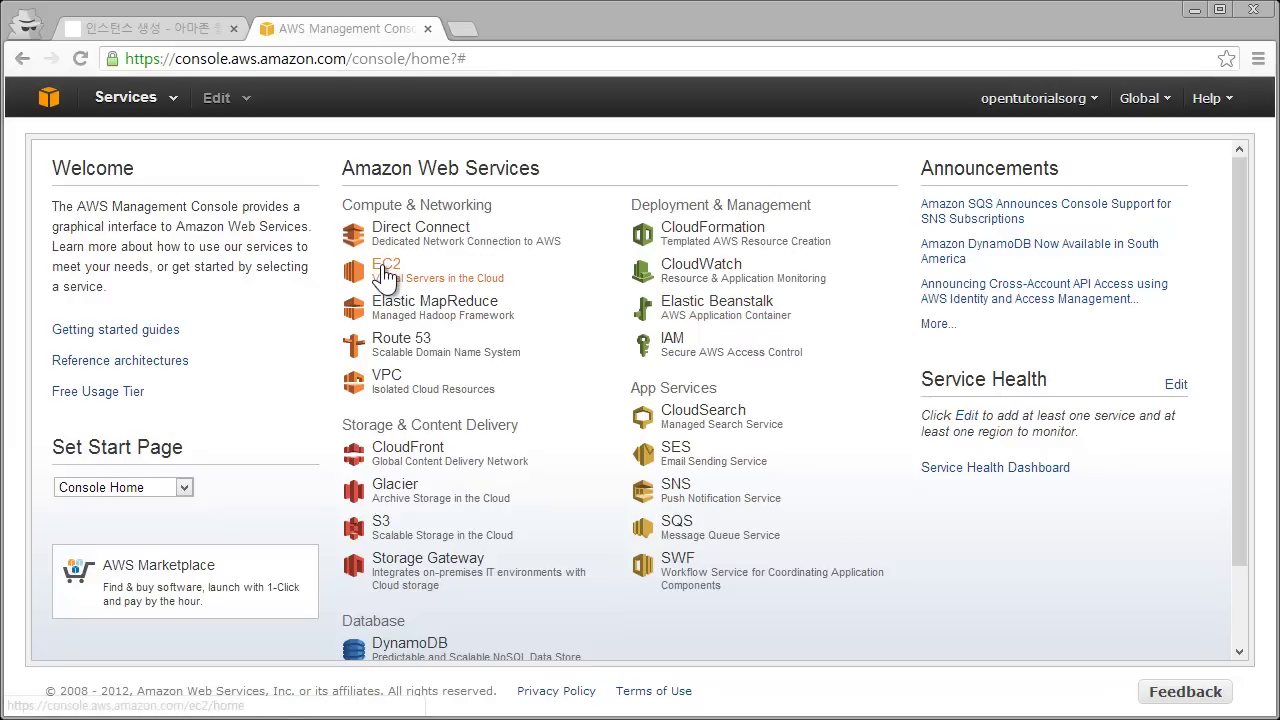
left_click(153, 112)
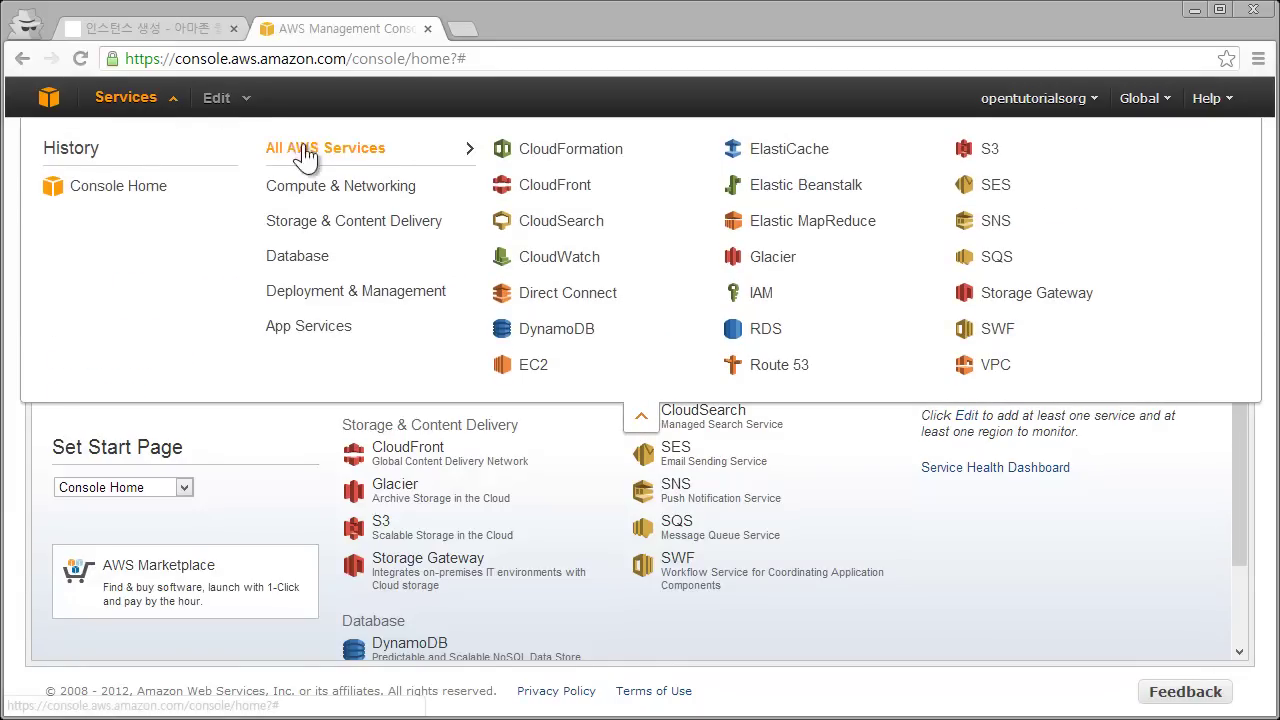
mouse_move(343, 260)
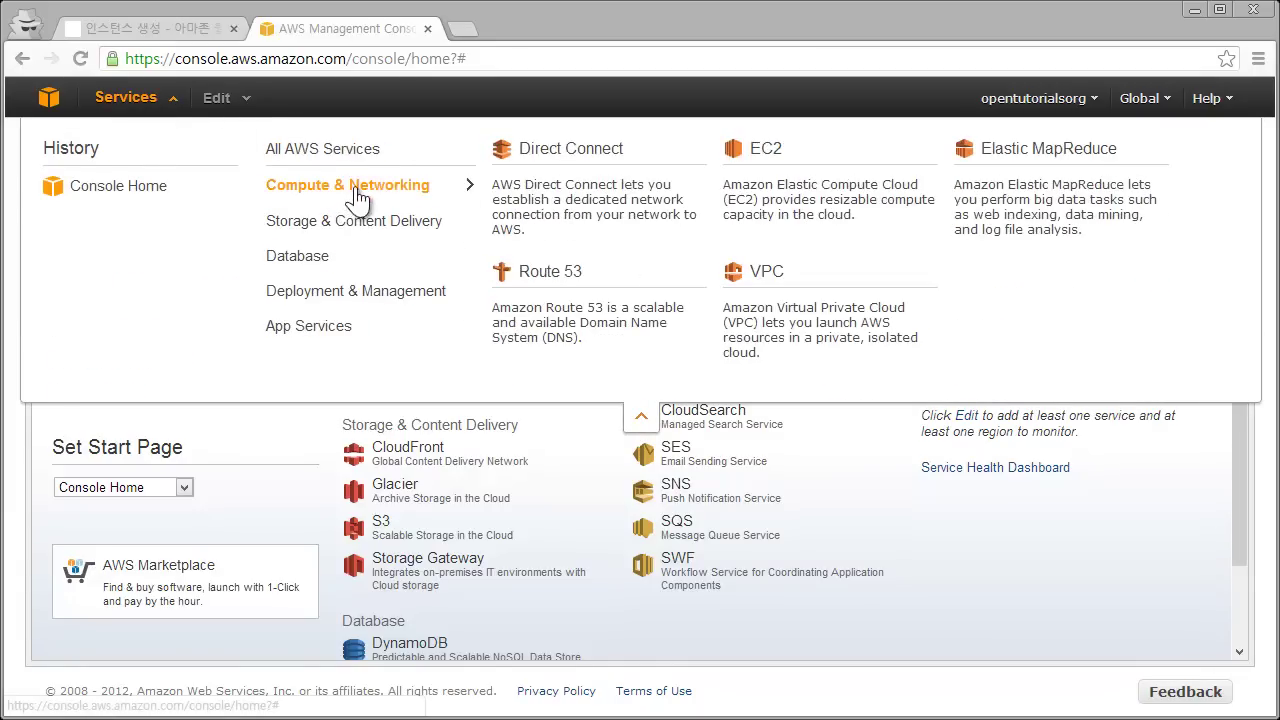
mouse_move(248, 160)
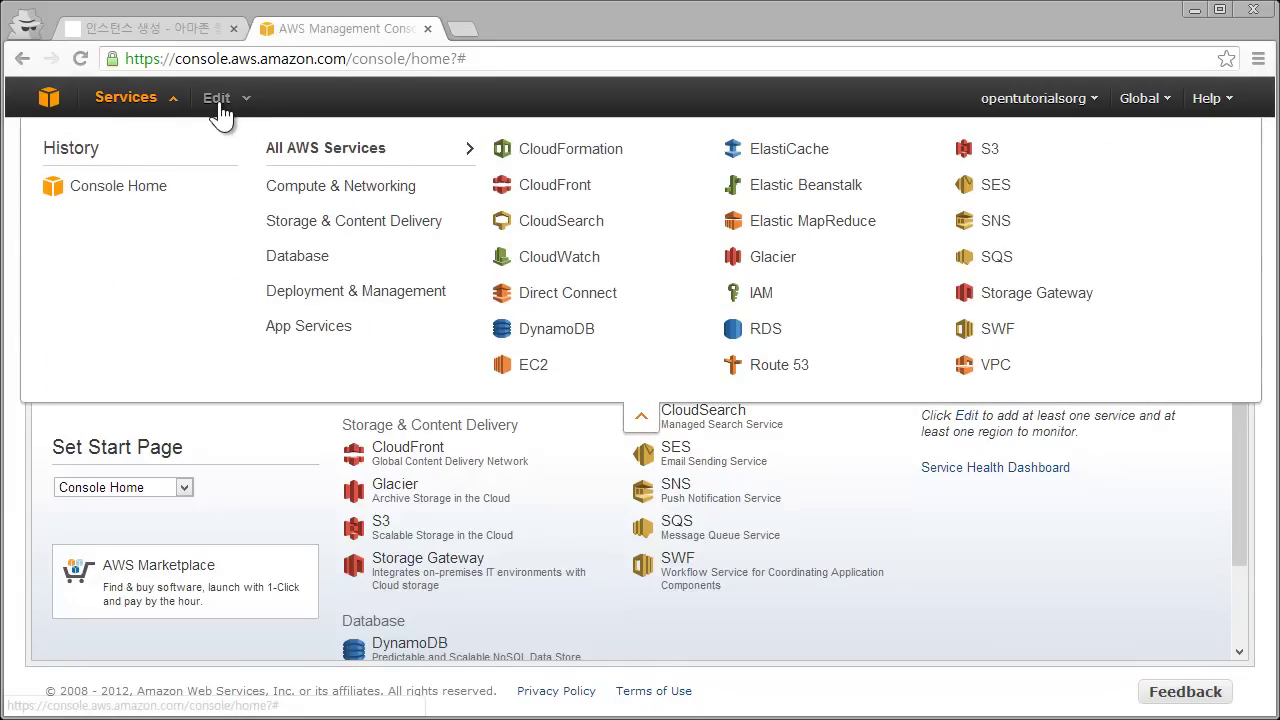
Add one-click shortcuts for EC2, S3 and ElastiCache to the console's navigation bar.
left_click(220, 112)
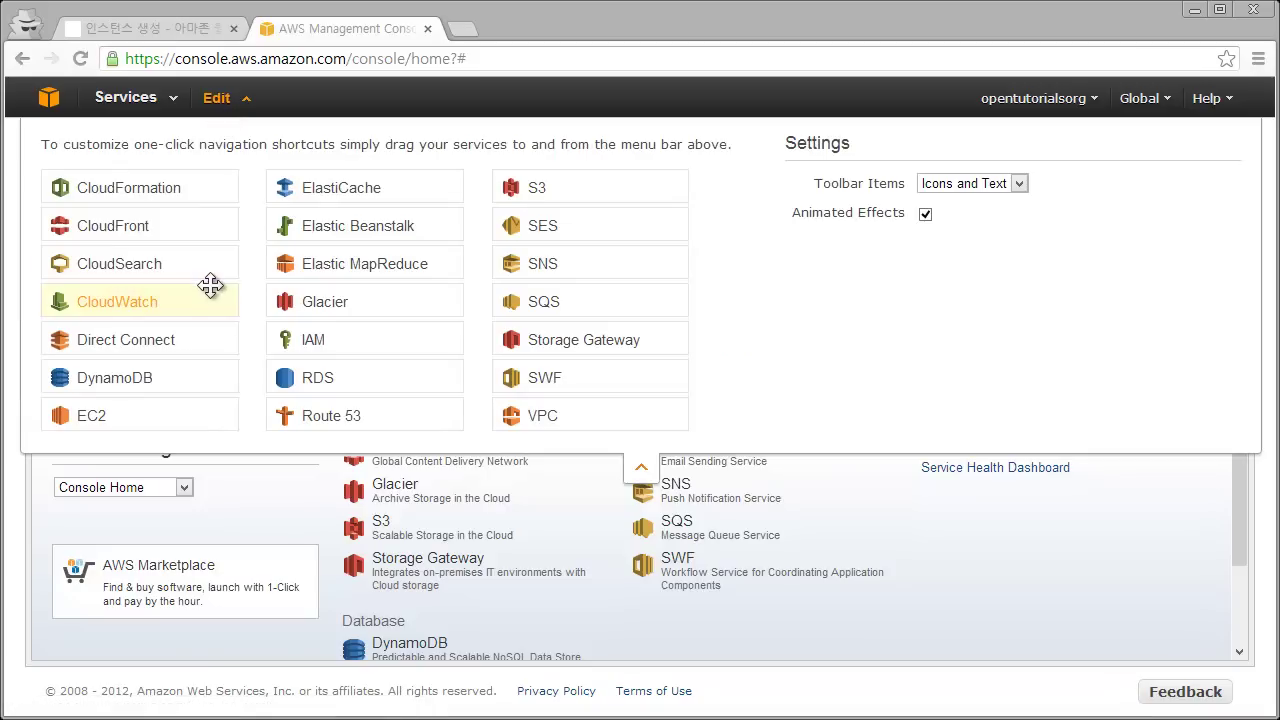
left_click_drag(168, 415, 303, 94)
left_click_drag(537, 190, 320, 97)
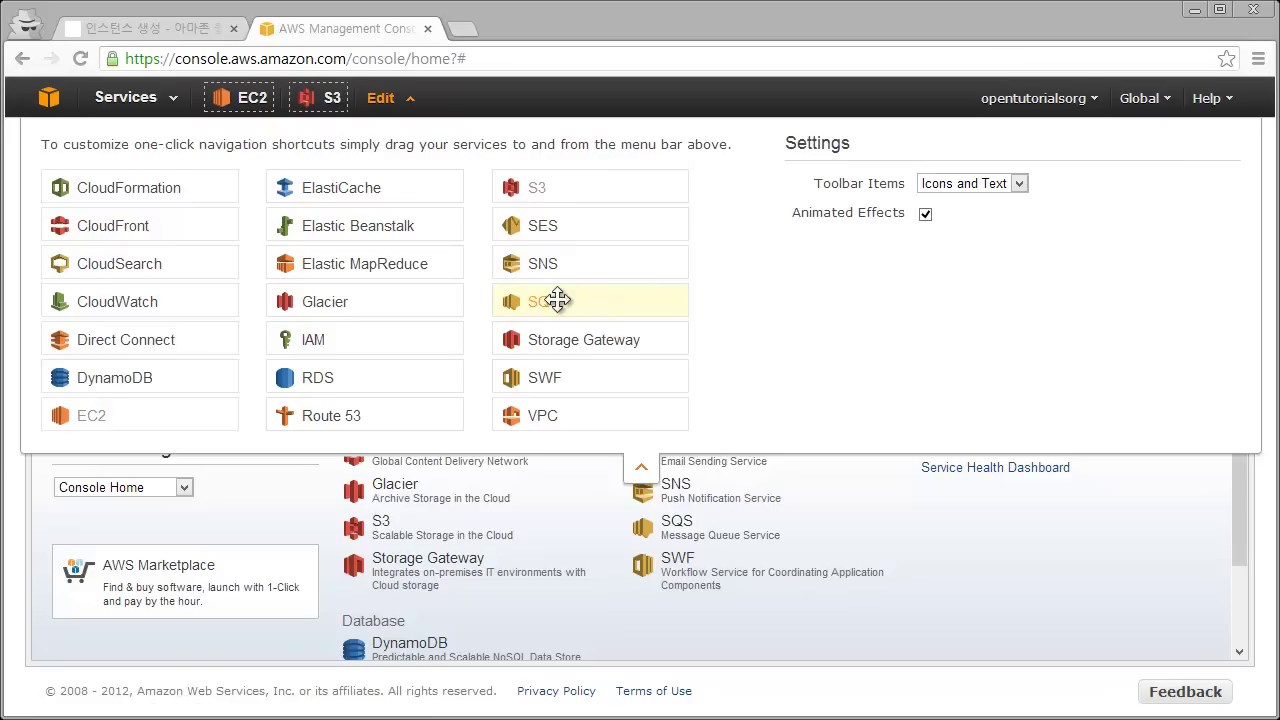
left_click_drag(352, 192, 371, 114)
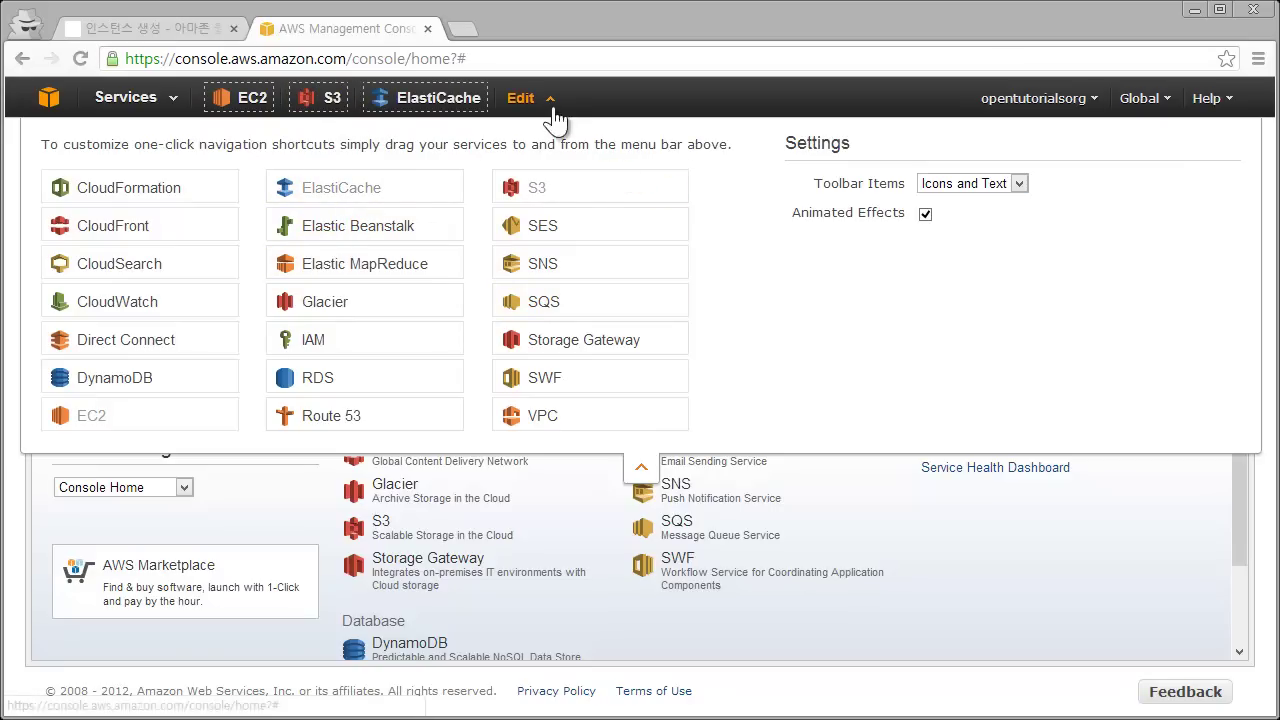
left_click(522, 97)
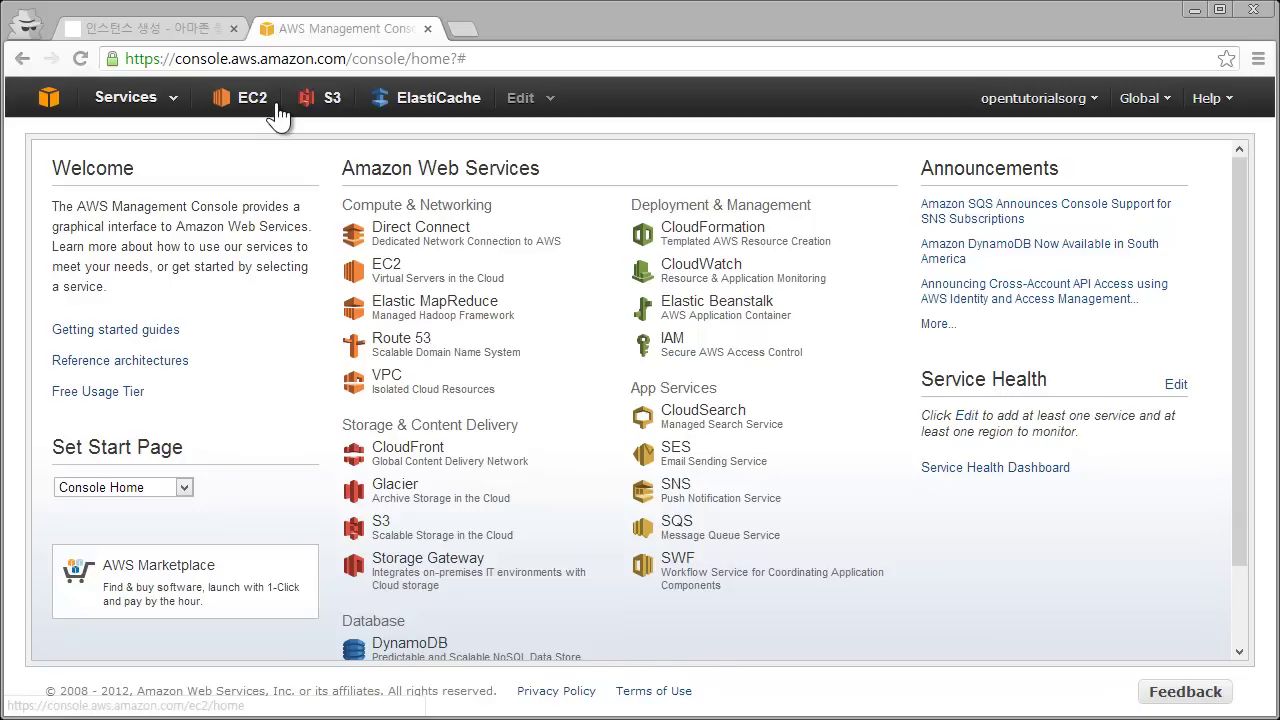
Open the EC2 dashboard and switch the region to Asia Pacific (Tokyo).
left_click(389, 280)
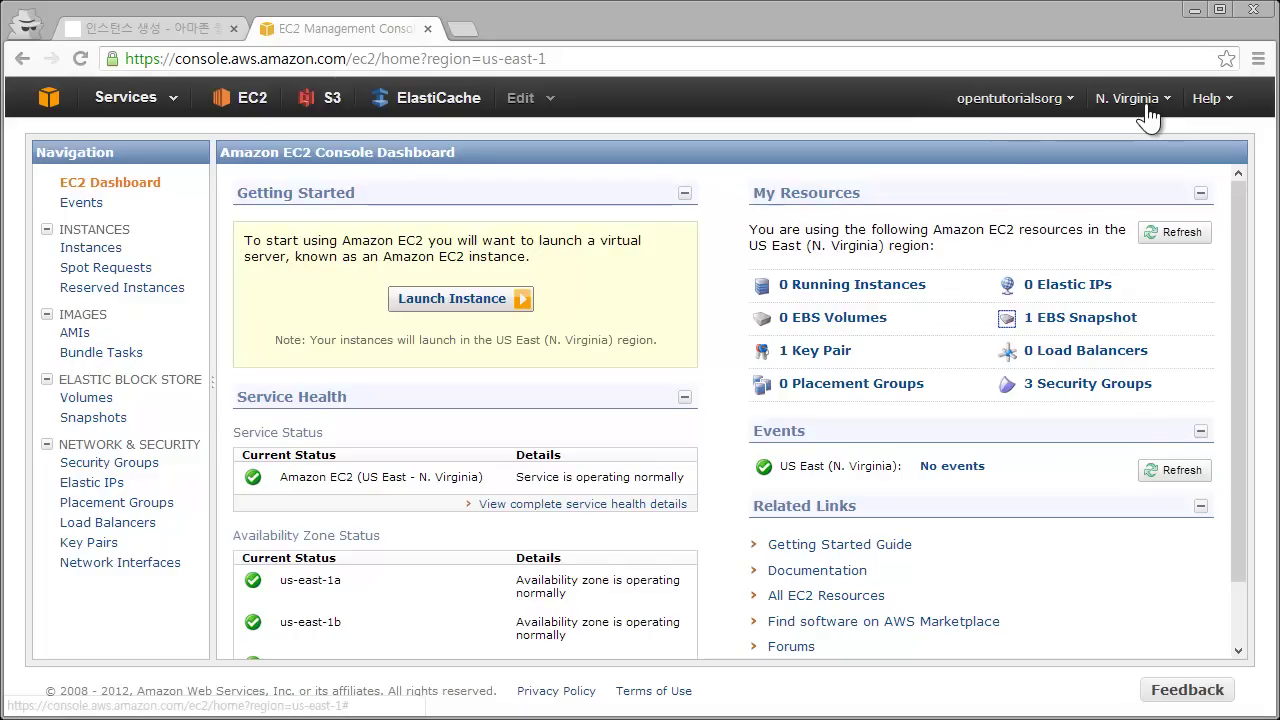
left_click(1148, 117)
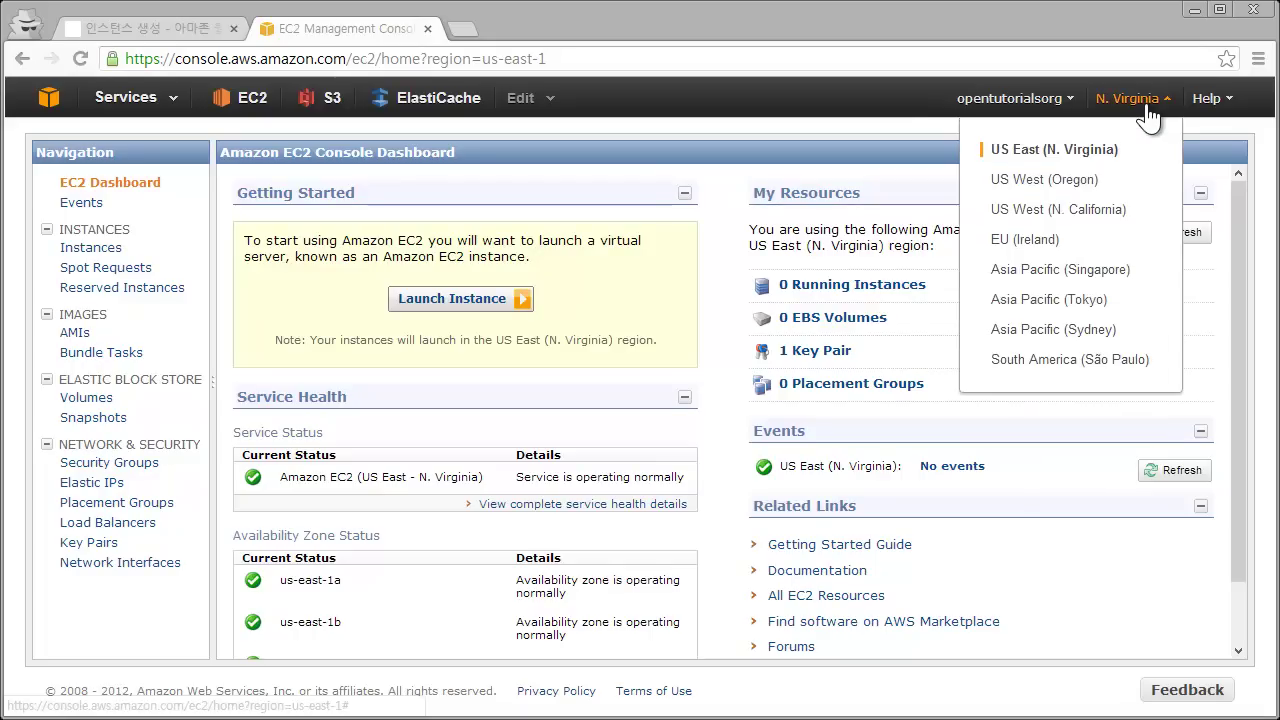
left_click(1057, 301)
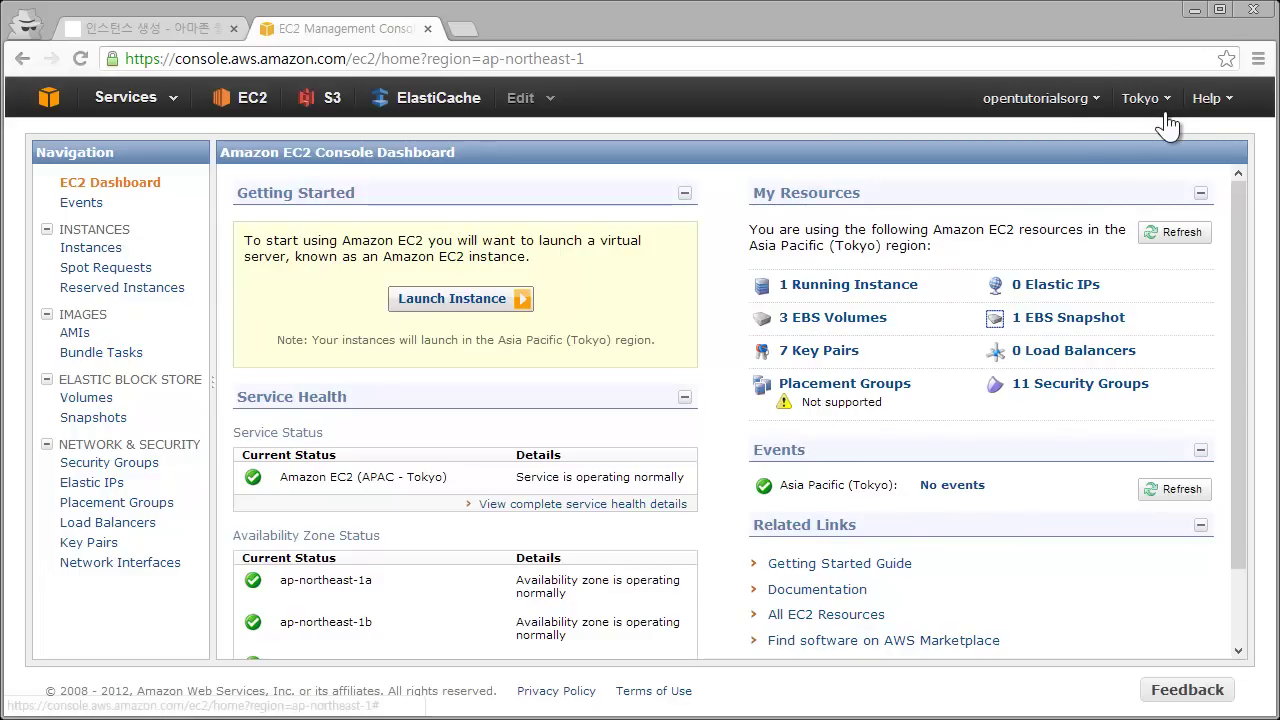
From the list of EC2 instances, start launching a new instance with the Quick Launch Wizard.
left_click(91, 248)
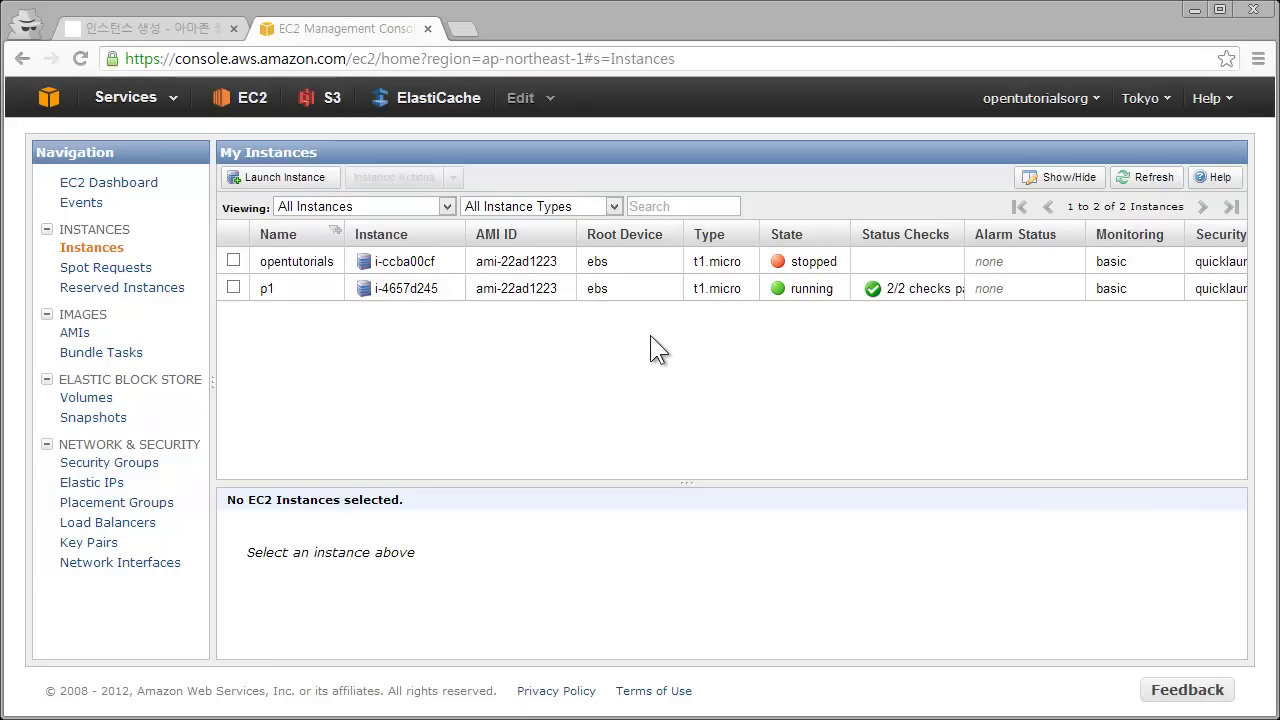
left_click(300, 182)
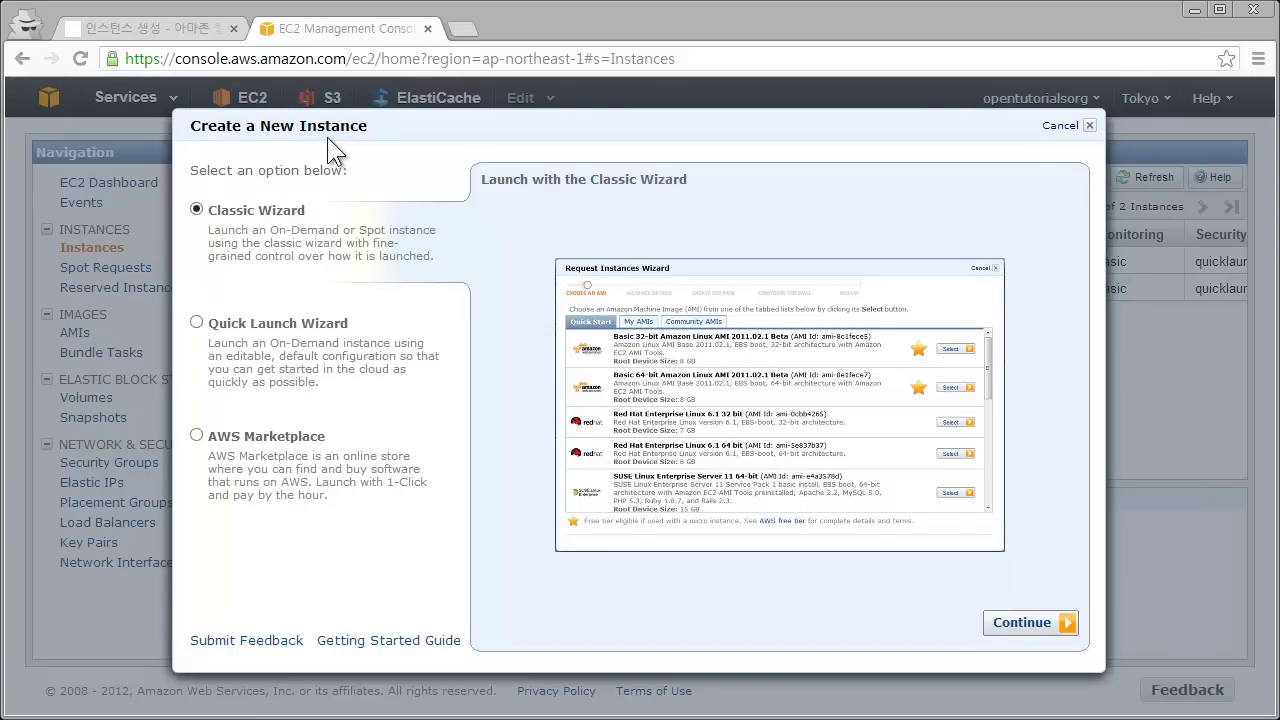
left_click(265, 340)
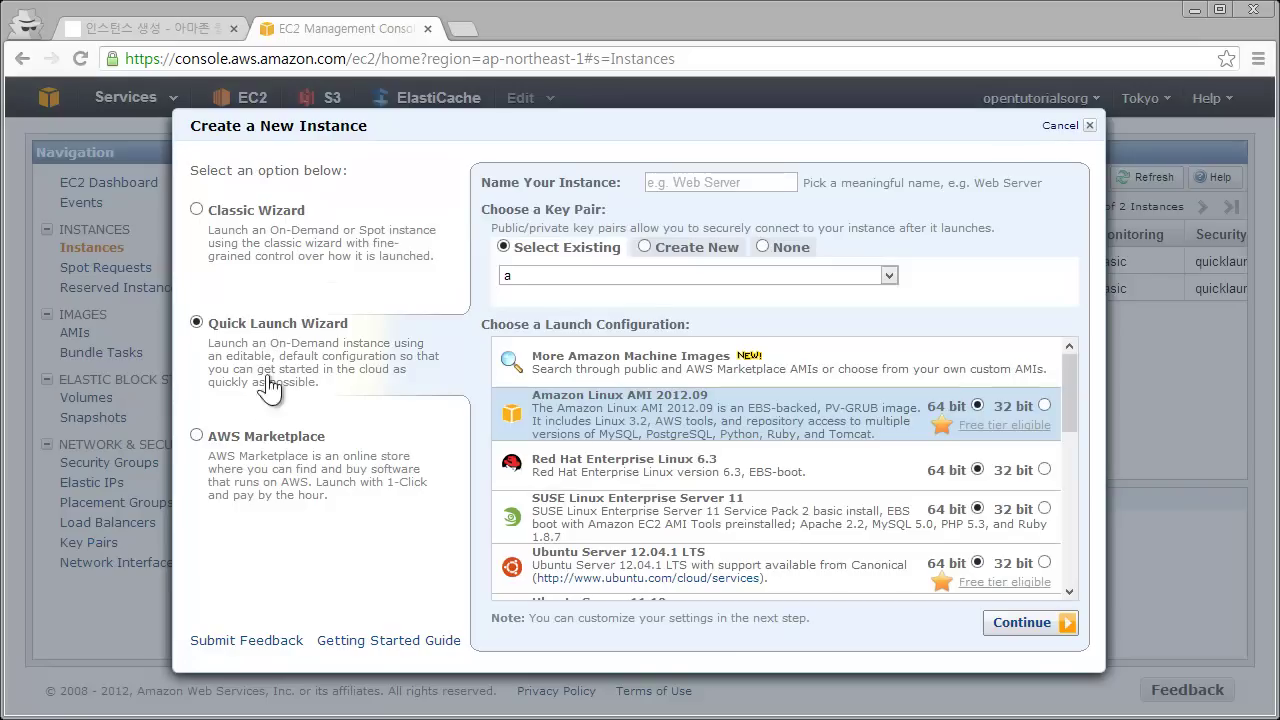
left_click(270, 440)
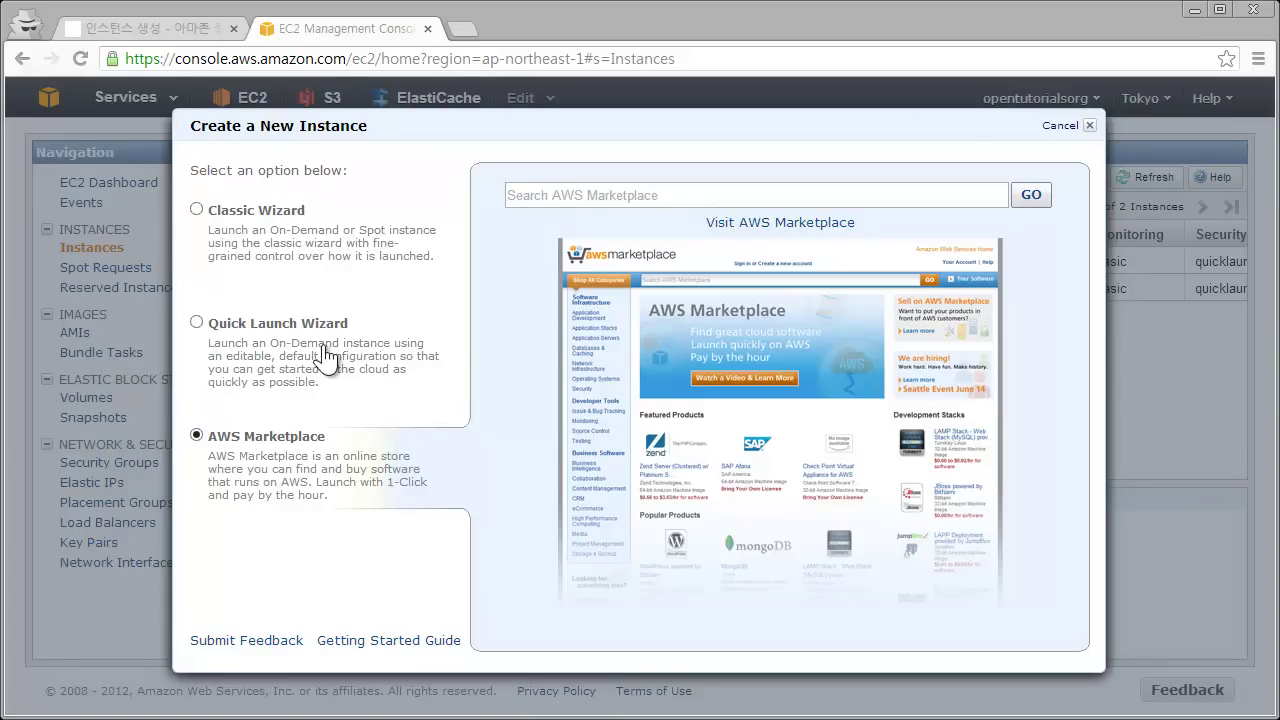
left_click(320, 345)
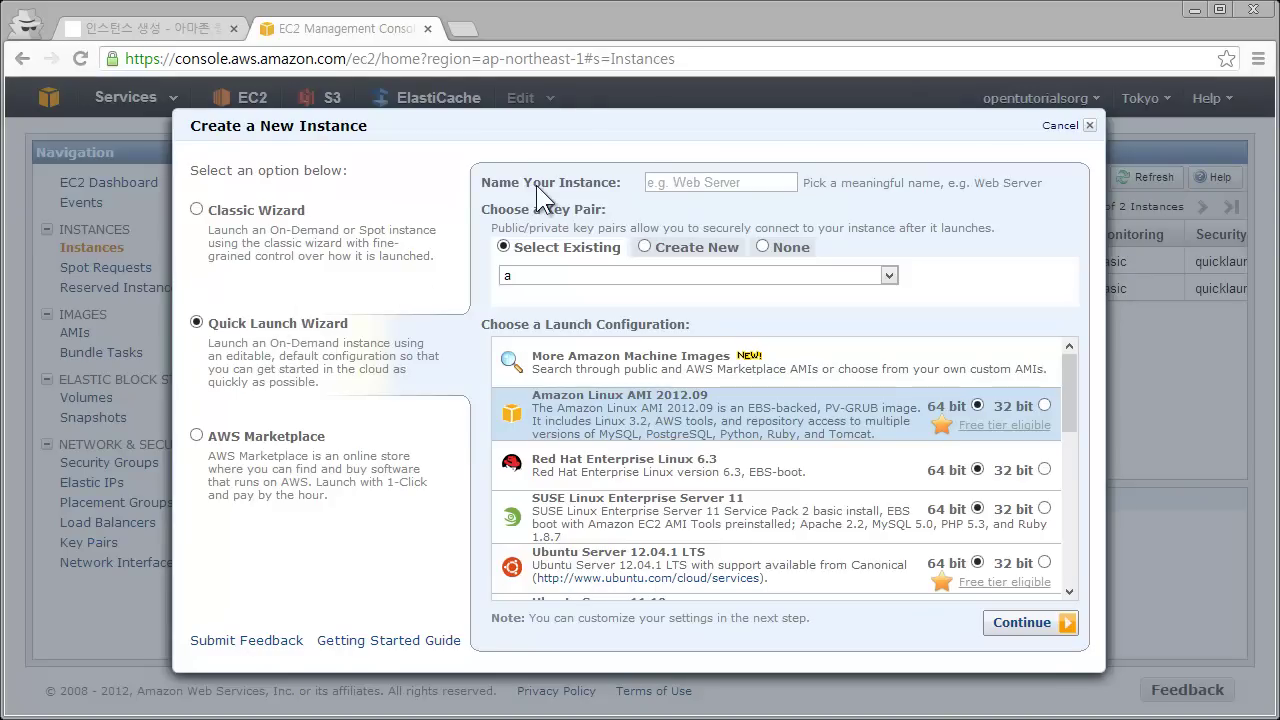
Name the new instance codingeverybody.
left_click(685, 190)
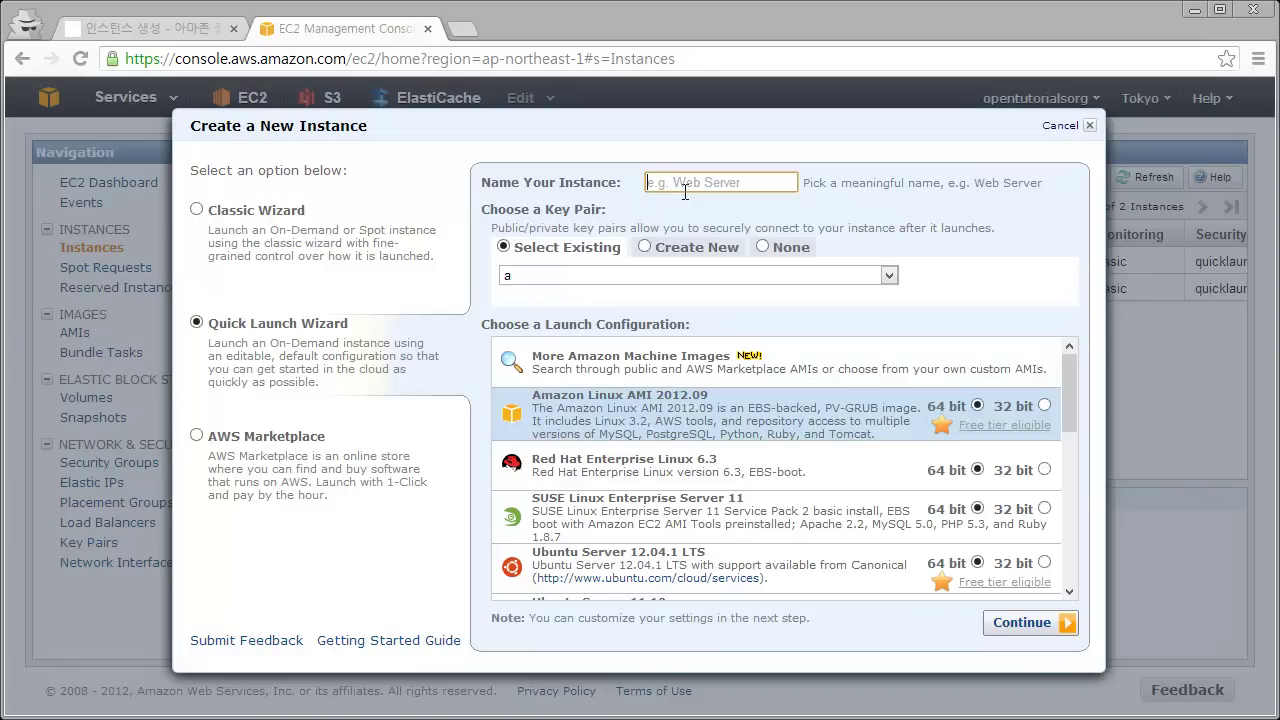
type("codingeverybody")
left_click(597, 270)
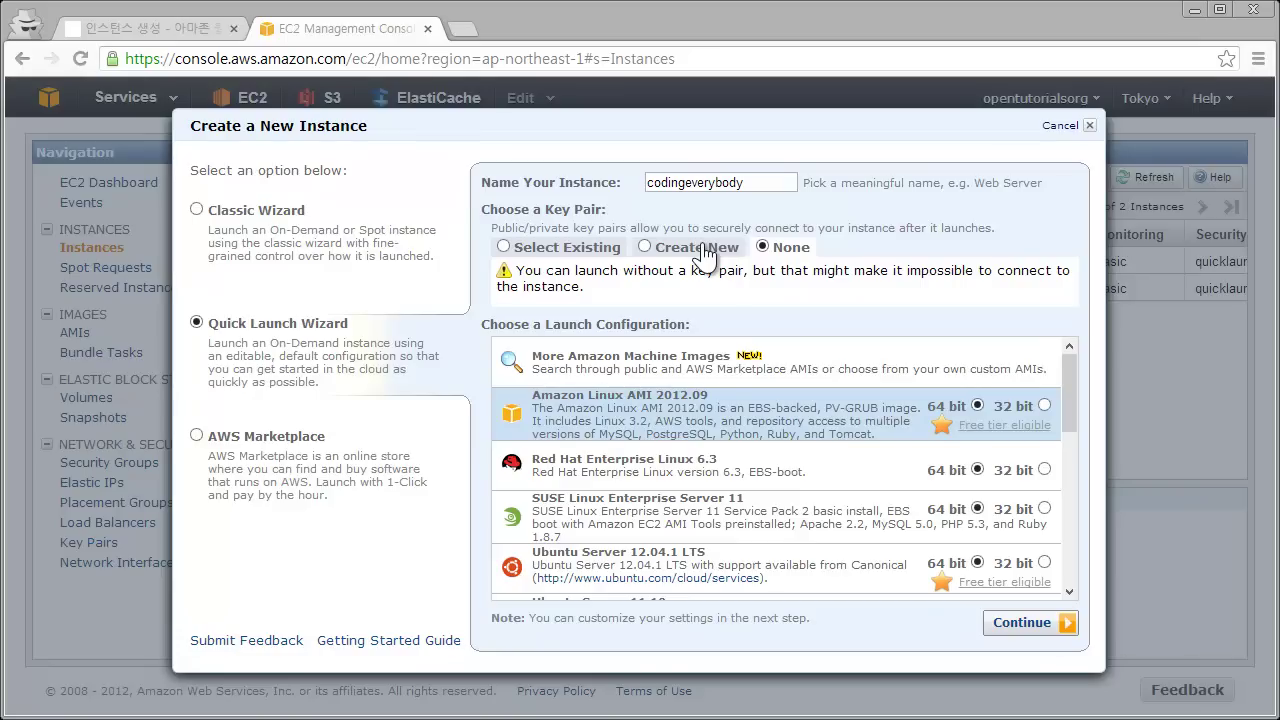
left_click(705, 250)
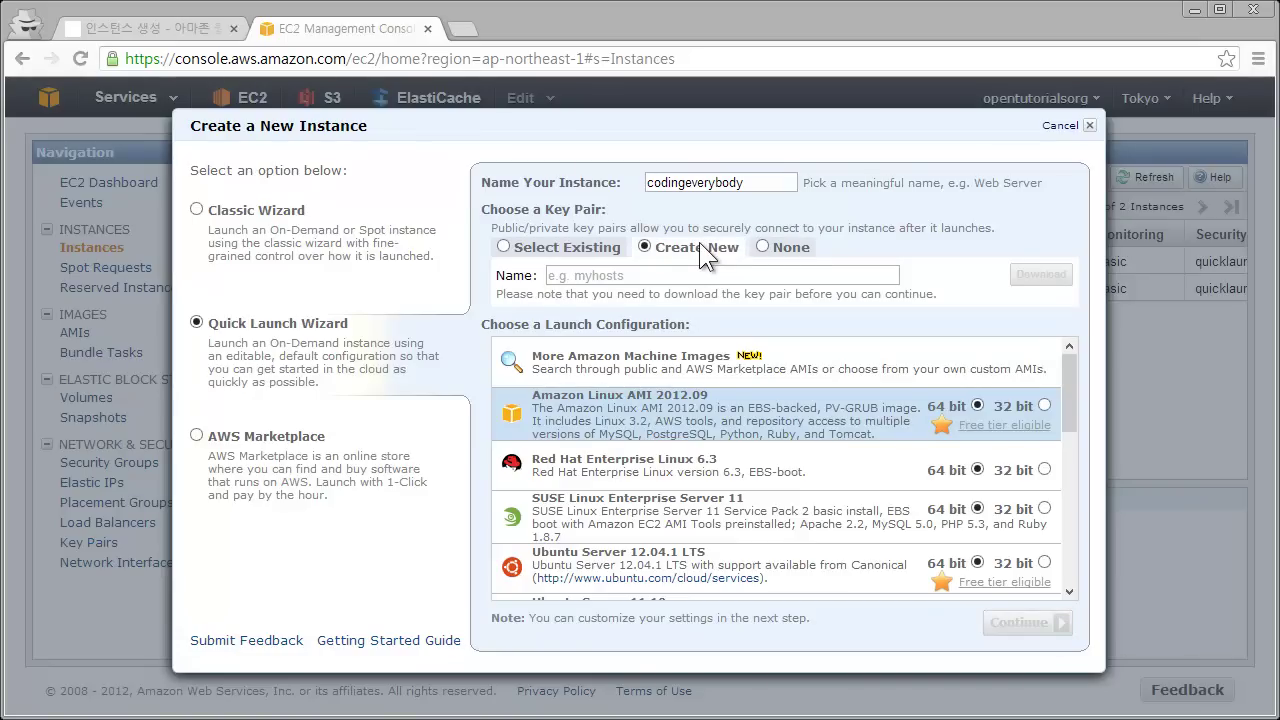
left_click(708, 278)
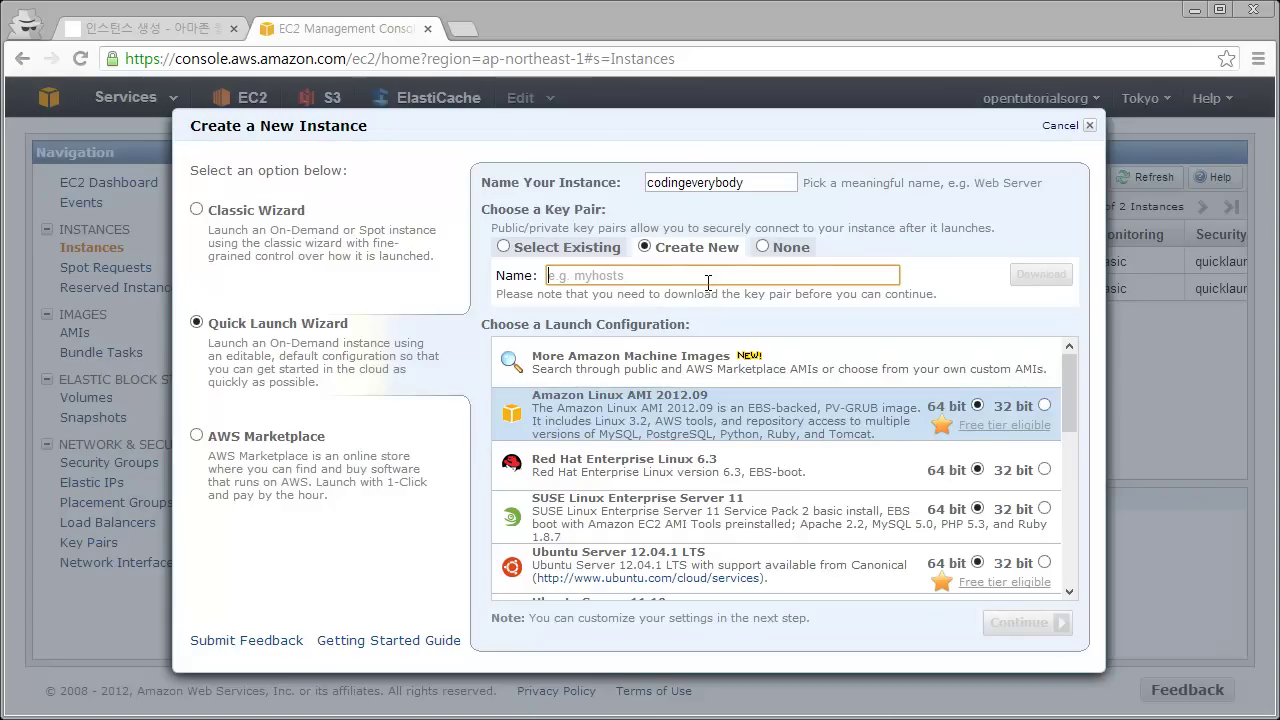
left_click(590, 252)
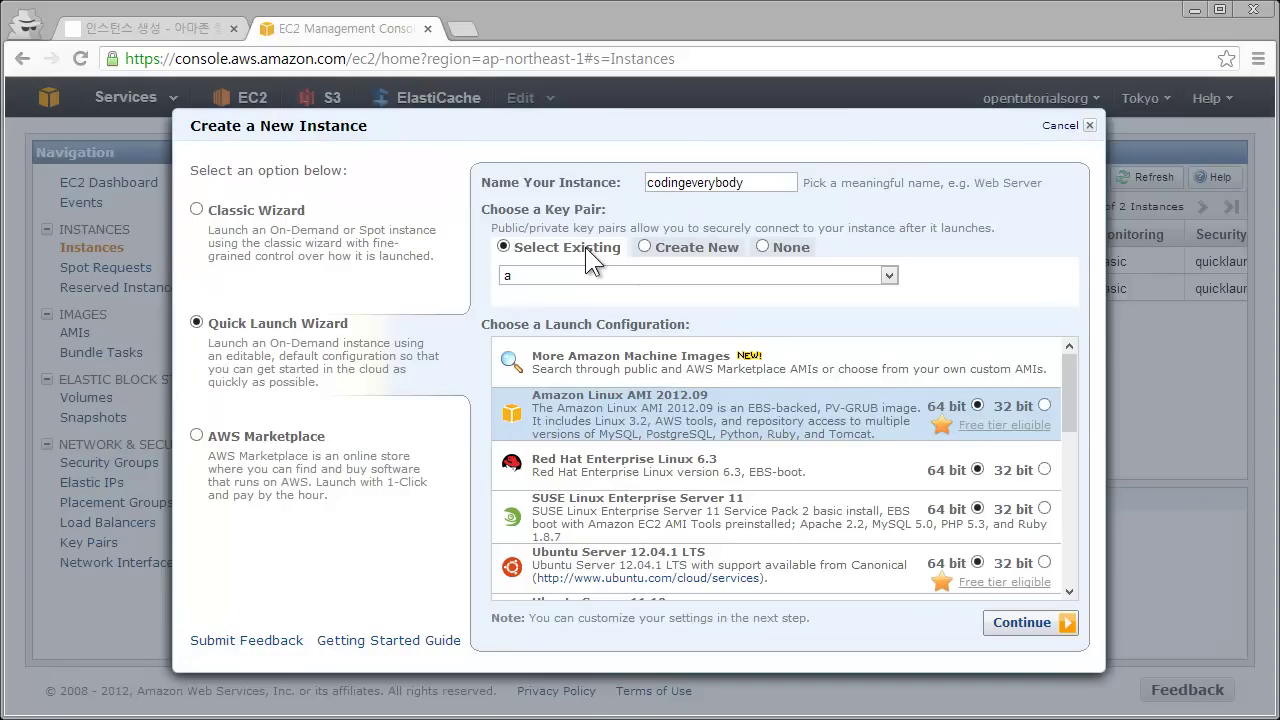
Create a new key pair named codingeverybody_key for the instance and download its key file.
left_click(723, 250)
left_click(720, 276)
type("c")
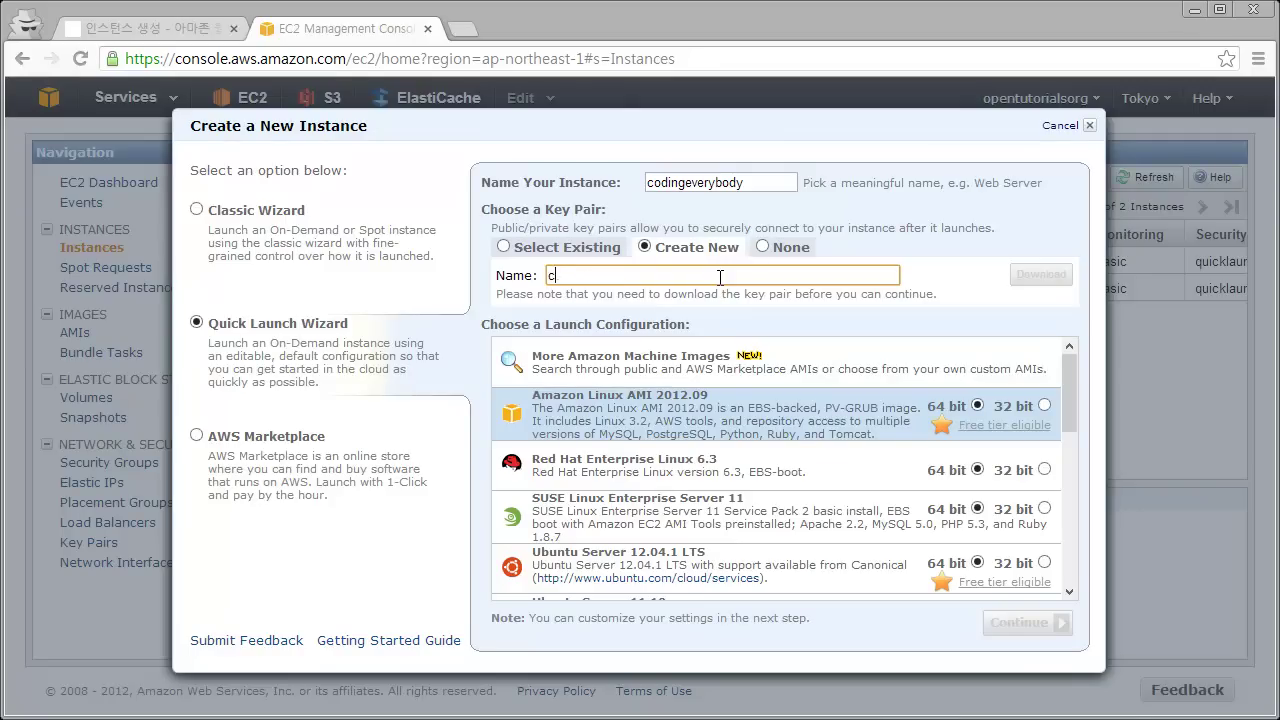
type("odingever")
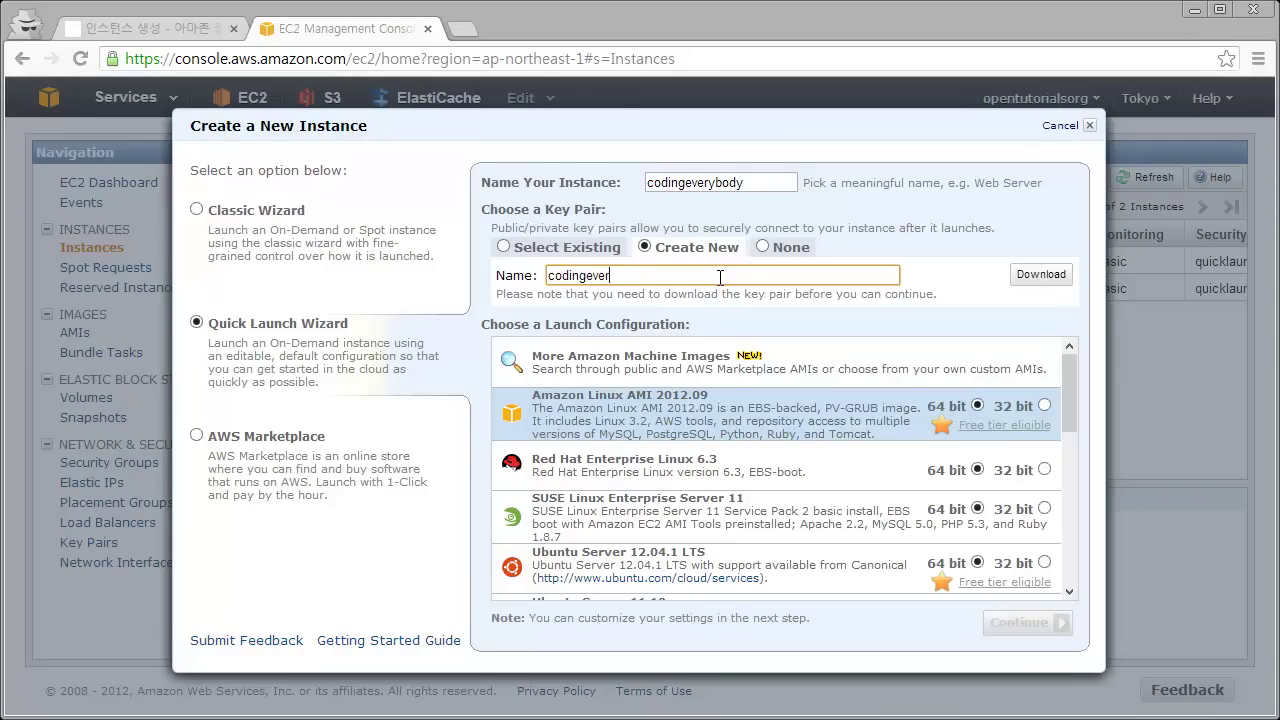
type("ybody_key")
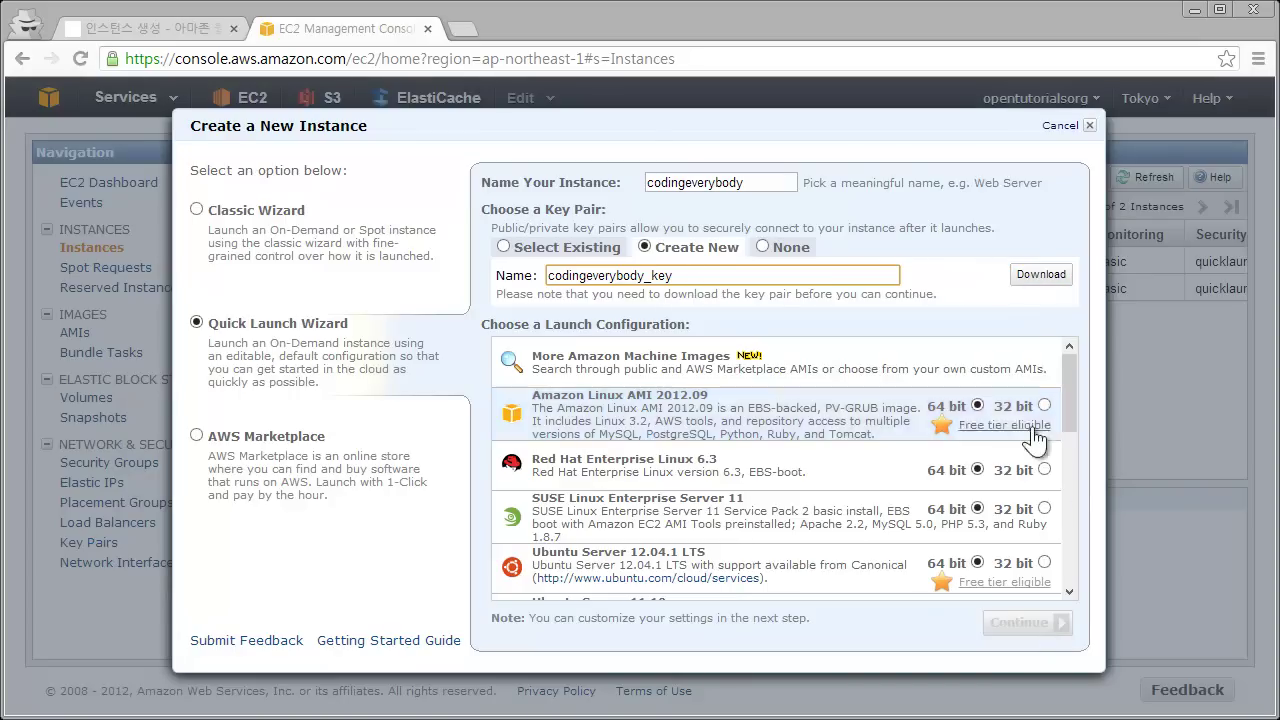
left_click(1040, 276)
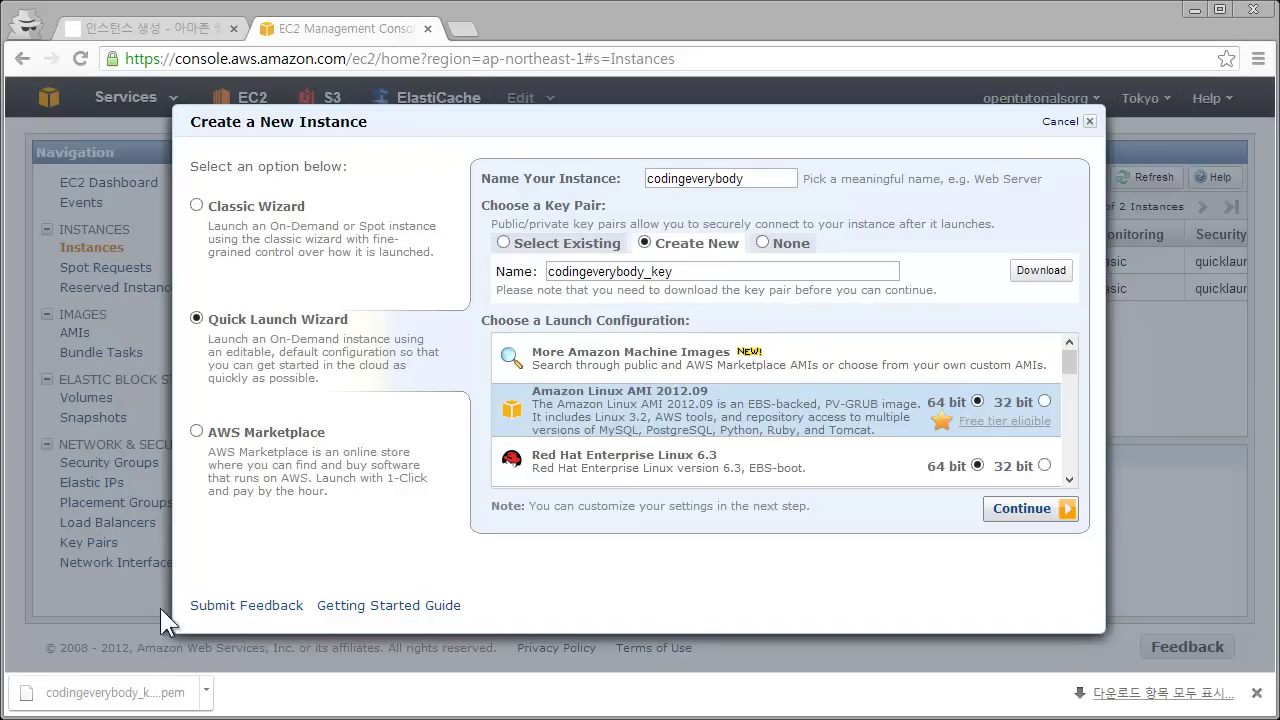
Choose the 64-bit Ubuntu Server 12.04.1 LTS image as the launch configuration for the instance.
scroll(640, 385, "down", 3)
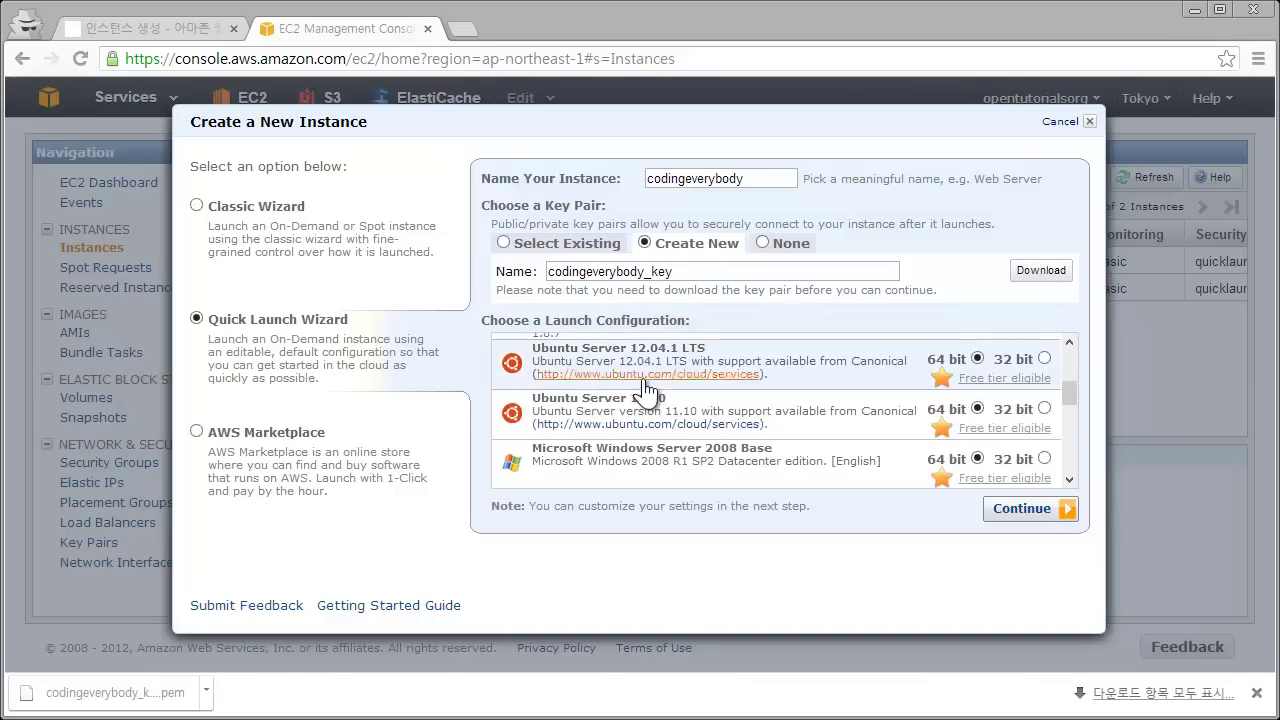
scroll(645, 393, "up", 4)
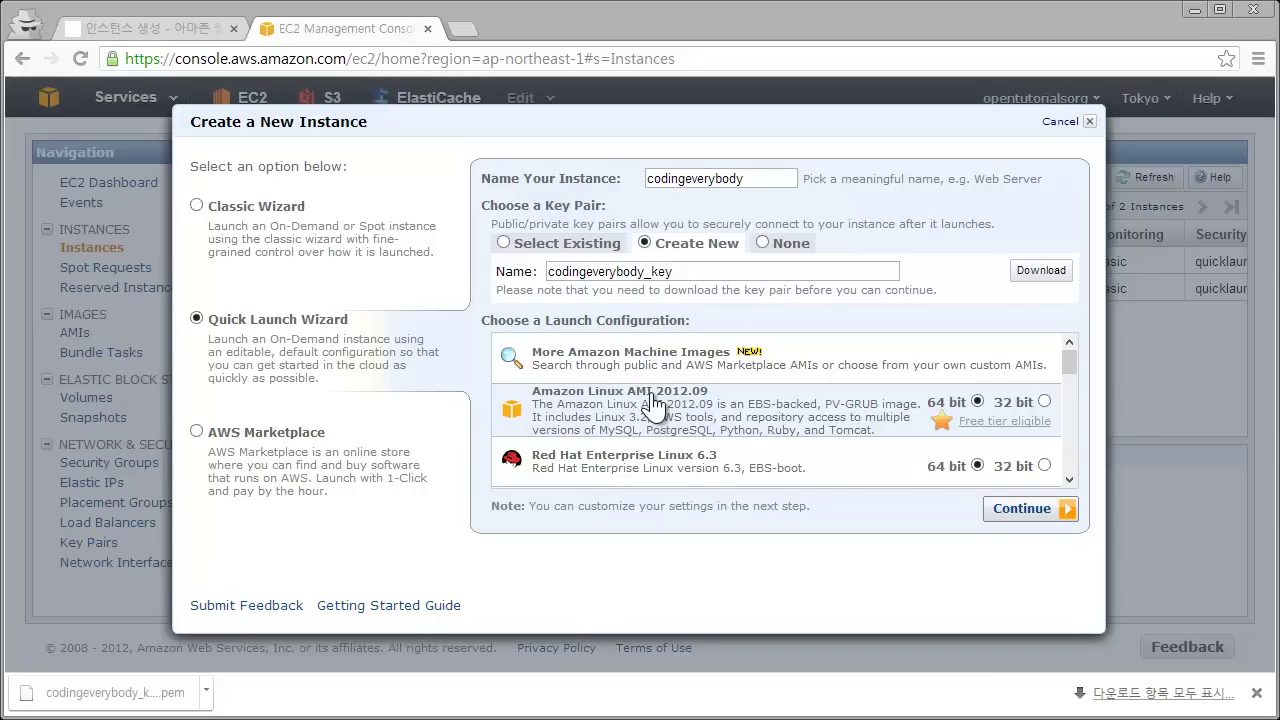
scroll(660, 410, "down", 4)
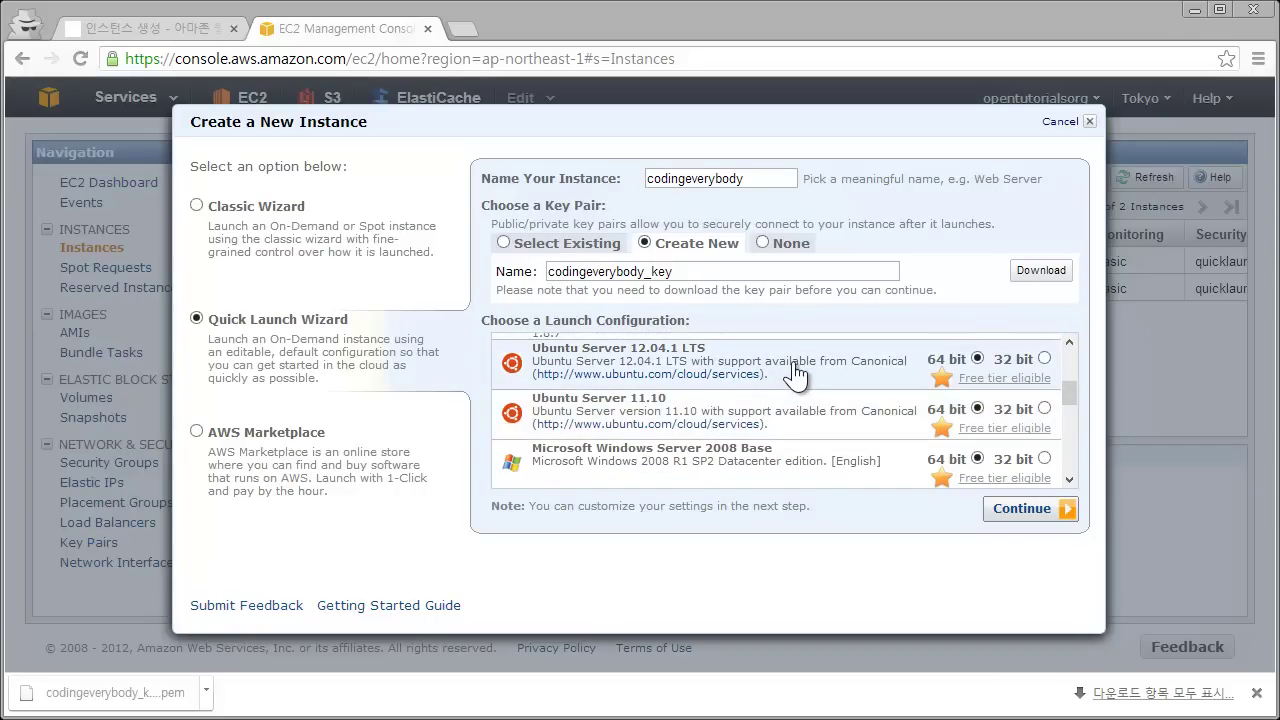
left_click(795, 372)
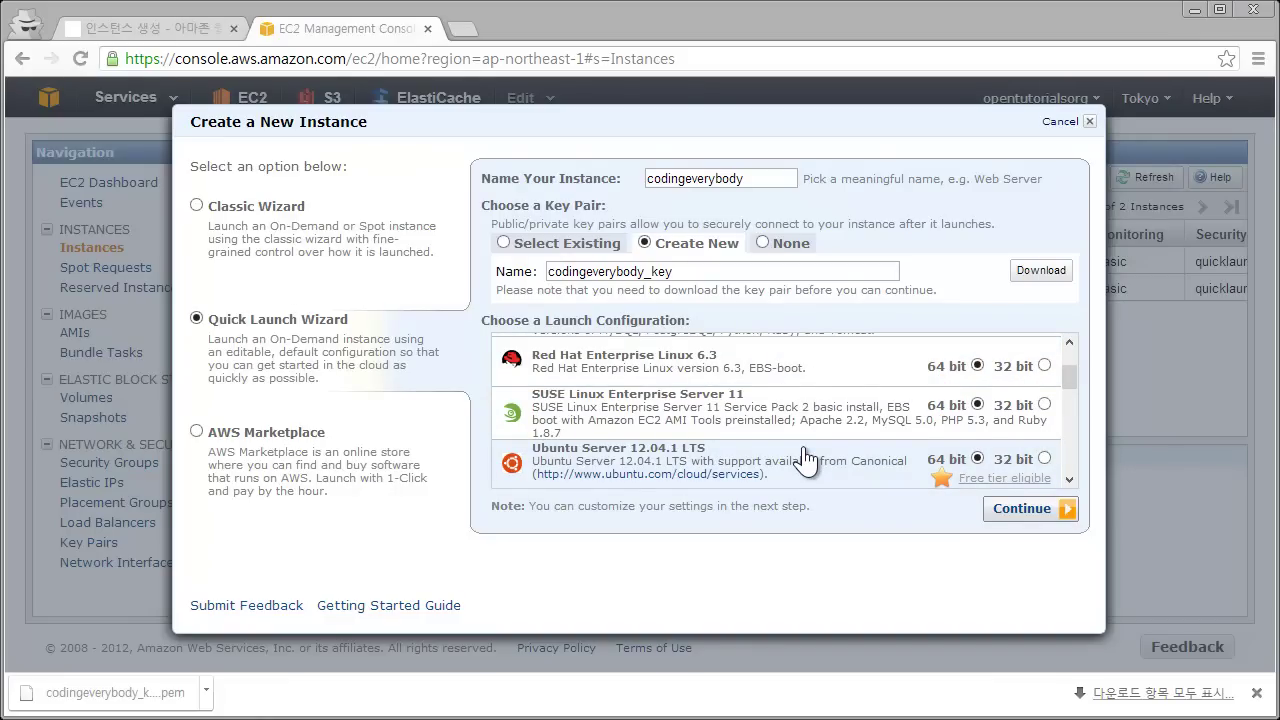
scroll(805, 460, "up", 3)
scroll(808, 430, "down", 8)
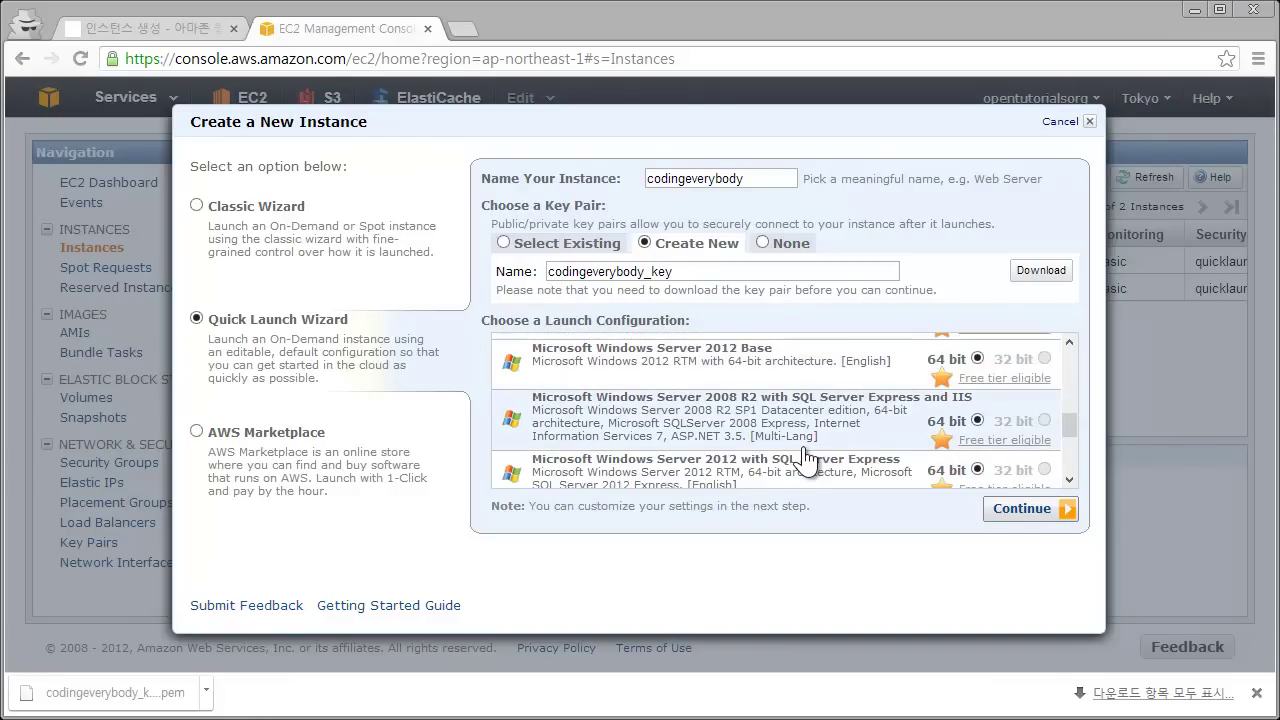
scroll(806, 424, "up", 3)
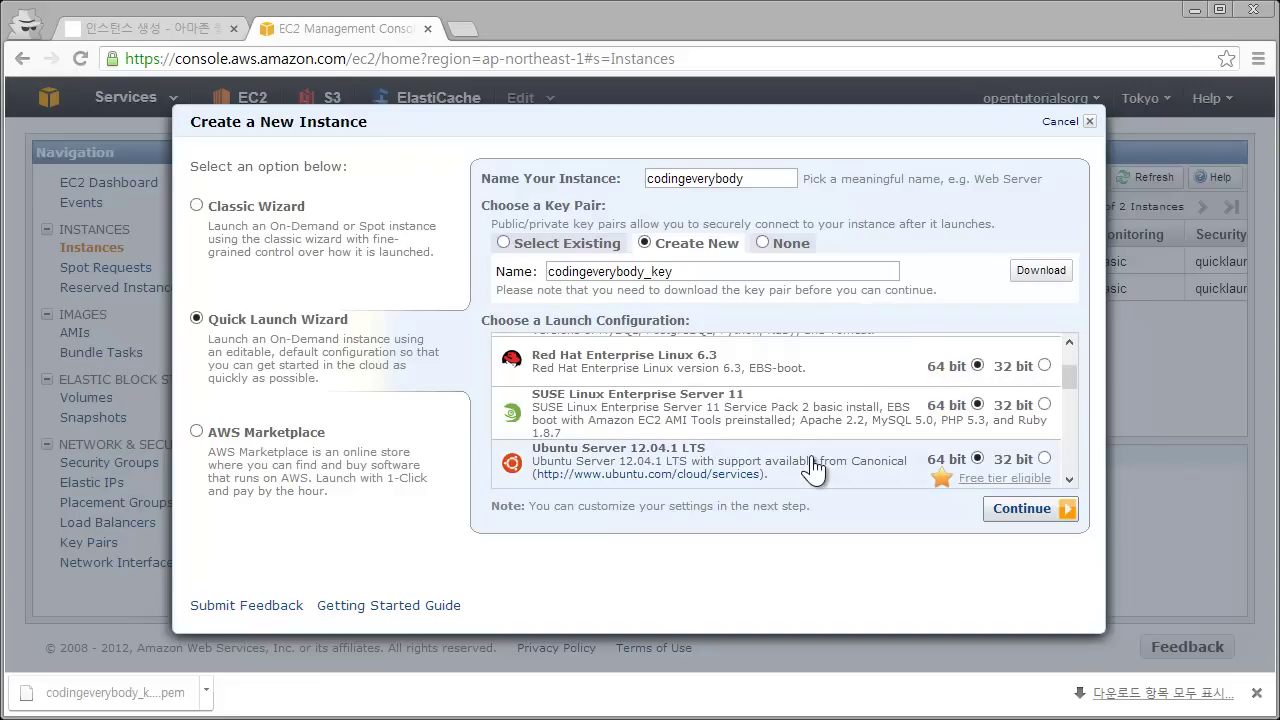
scroll(805, 421, "up", 2)
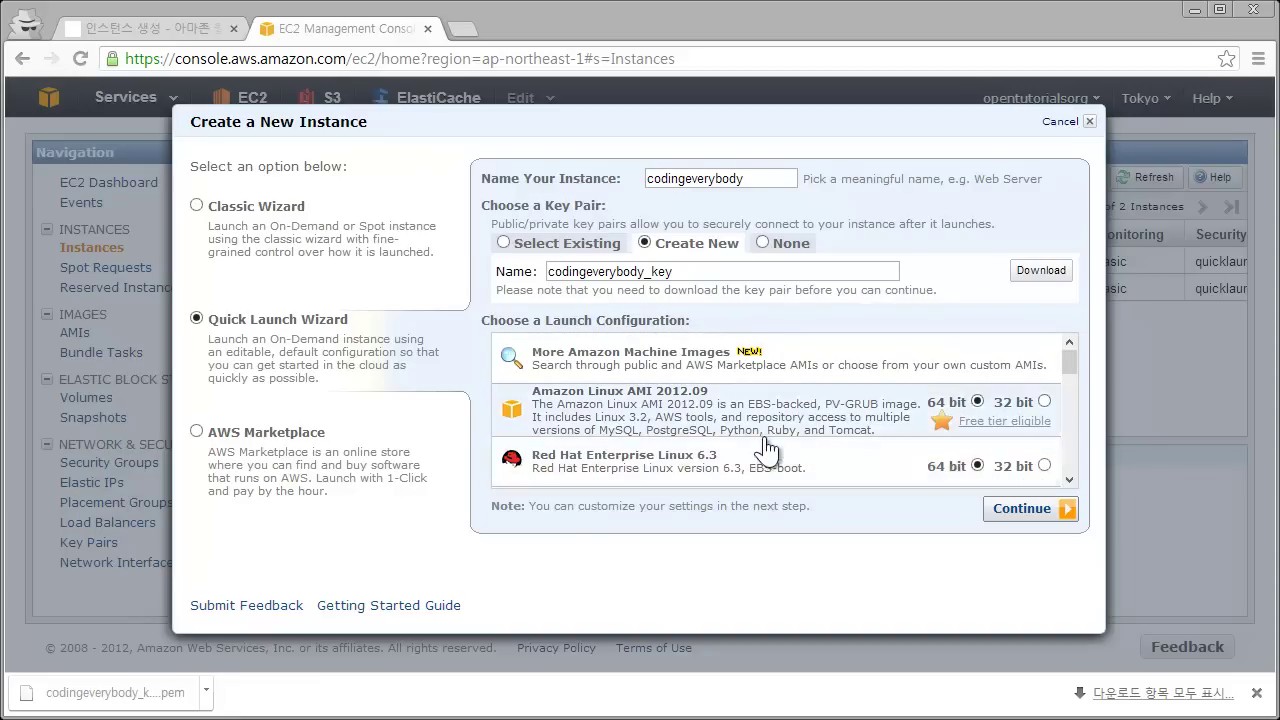
scroll(790, 450, "down", 4)
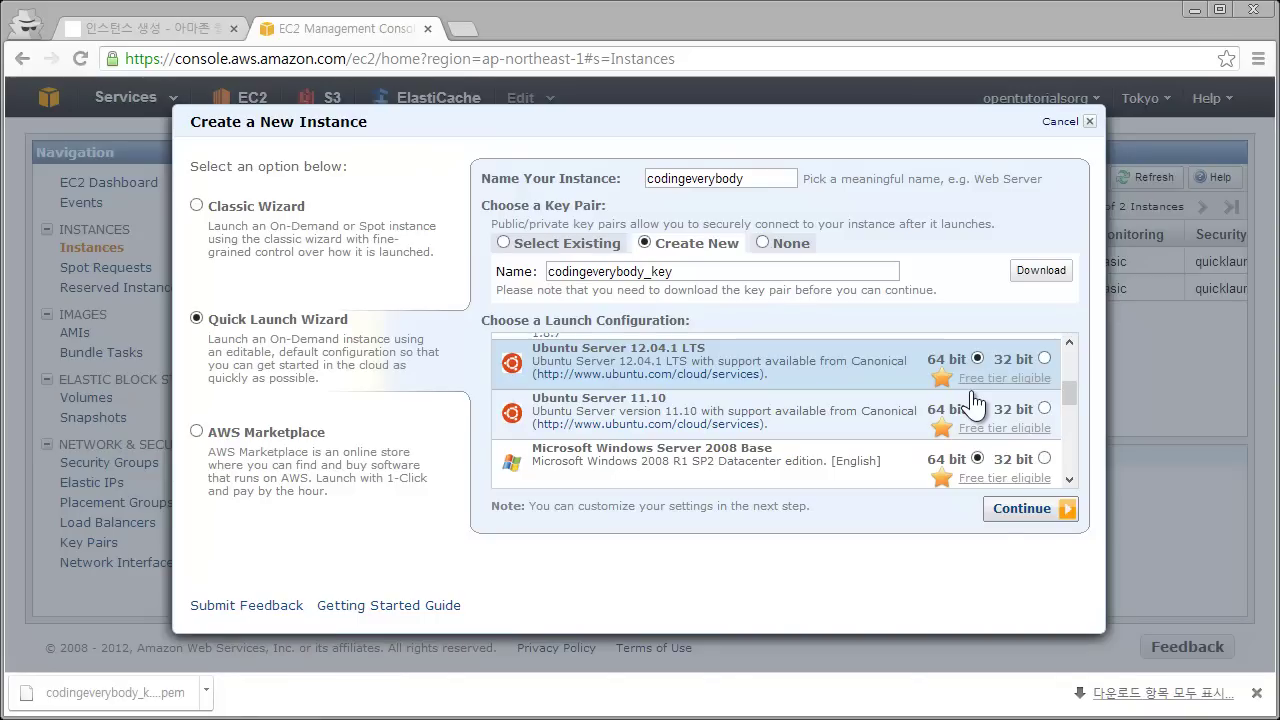
scroll(972, 403, "up", 5)
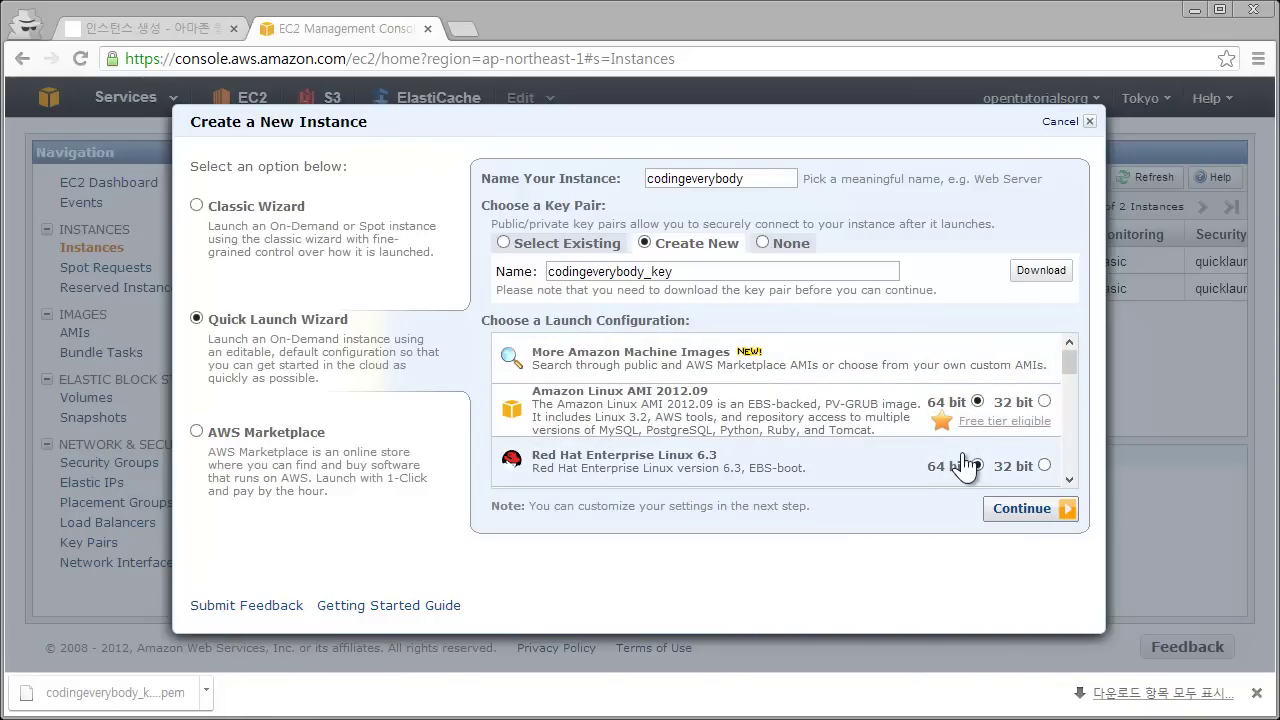
Continue with the Ubuntu Server 12.04.1 LTS configuration and open the instance details for editing.
scroll(963, 466, "down", 4)
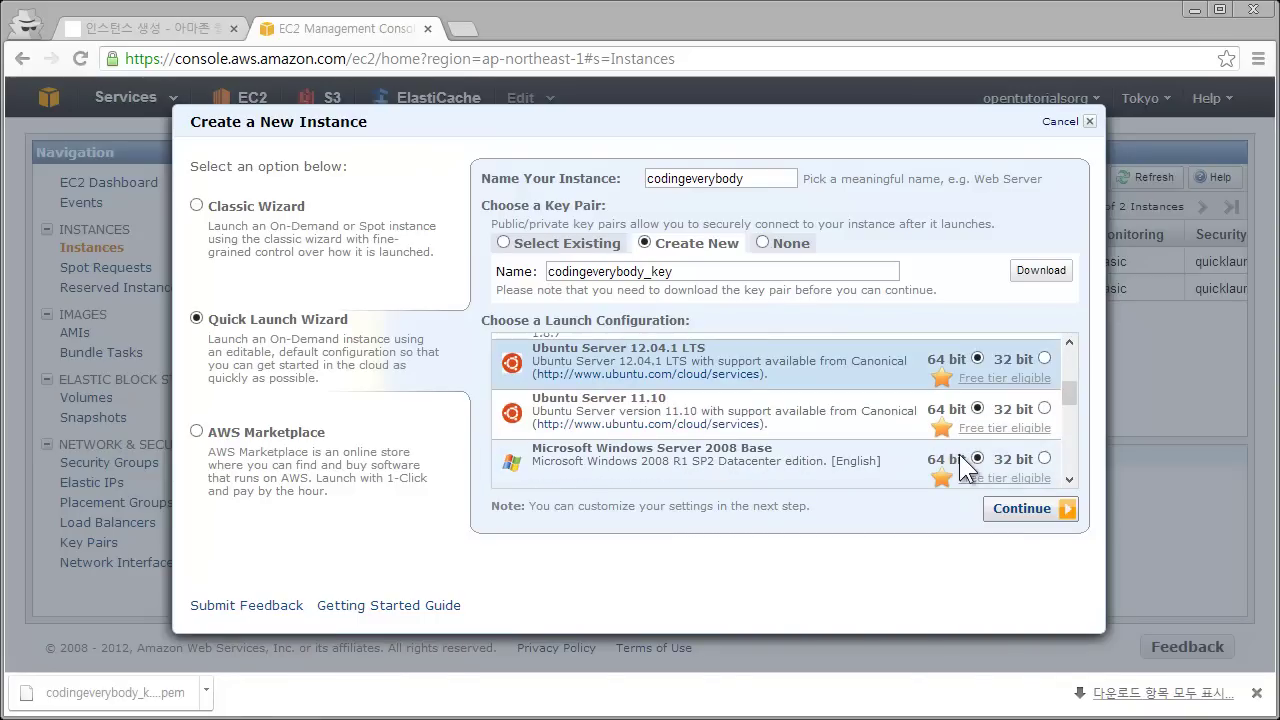
left_click(1012, 510)
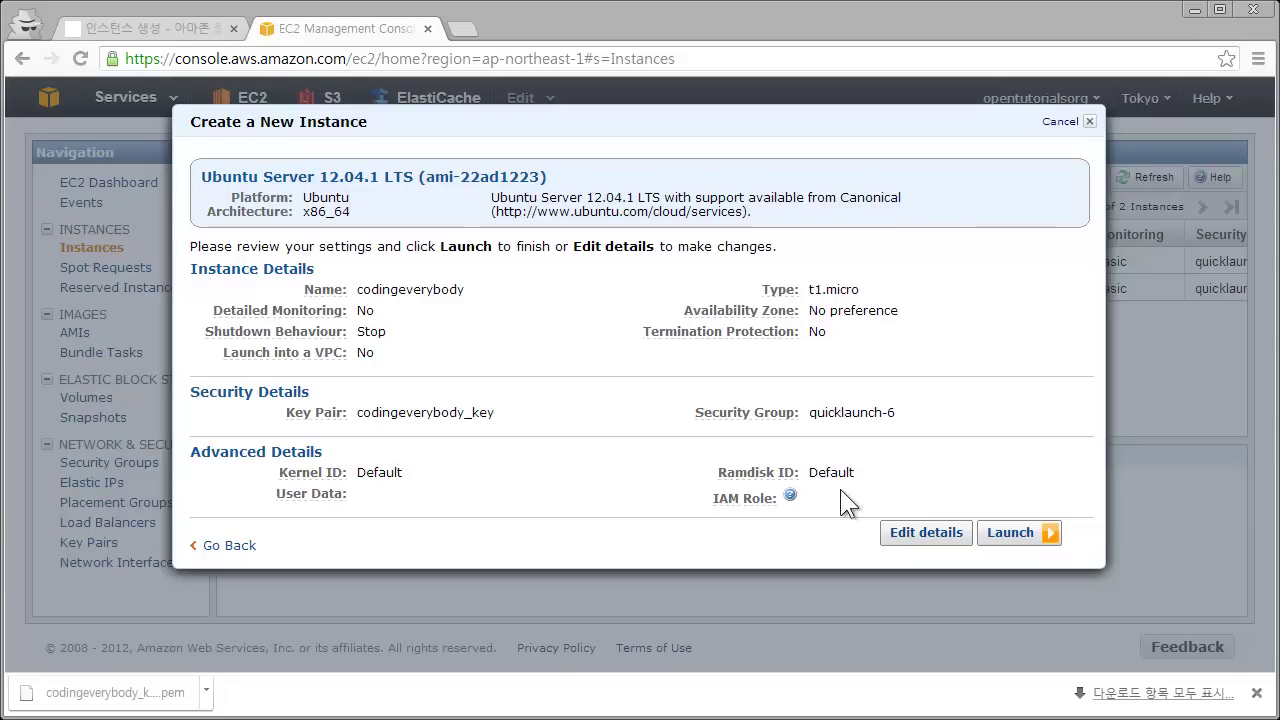
left_click(905, 535)
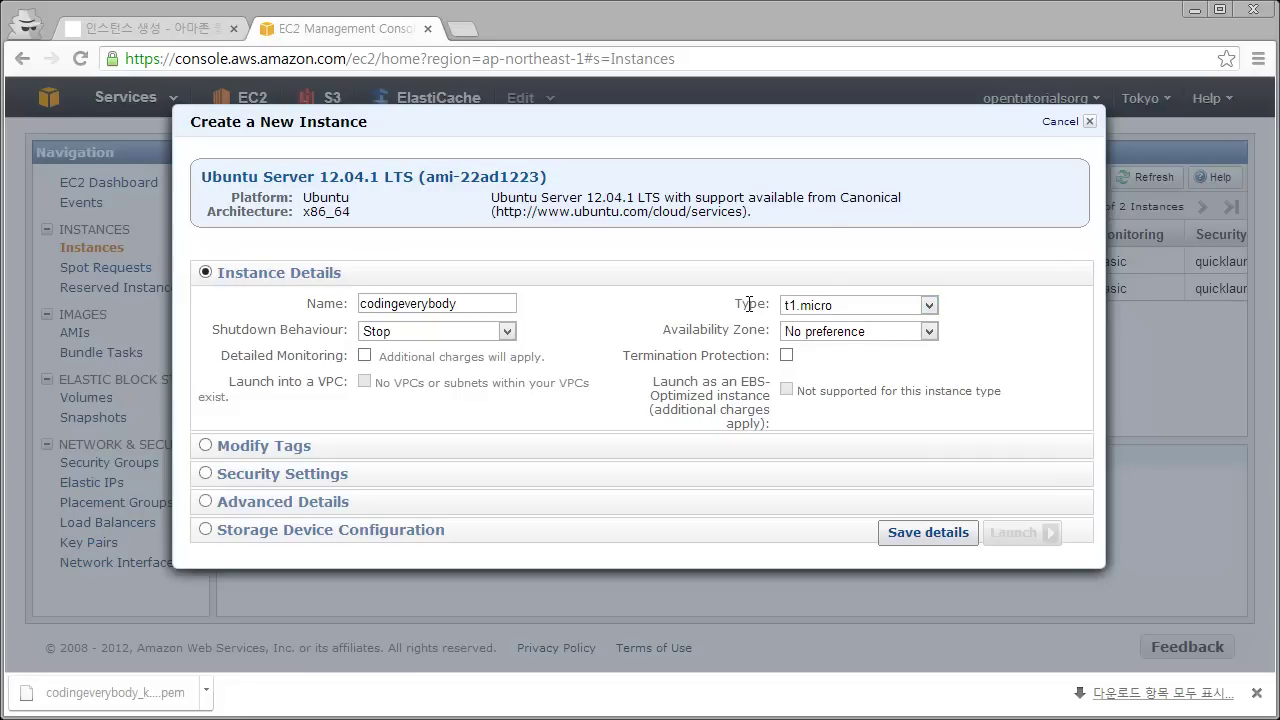
Look through the available instance types in the instance details, leaving t1.micro selected.
left_click(815, 311)
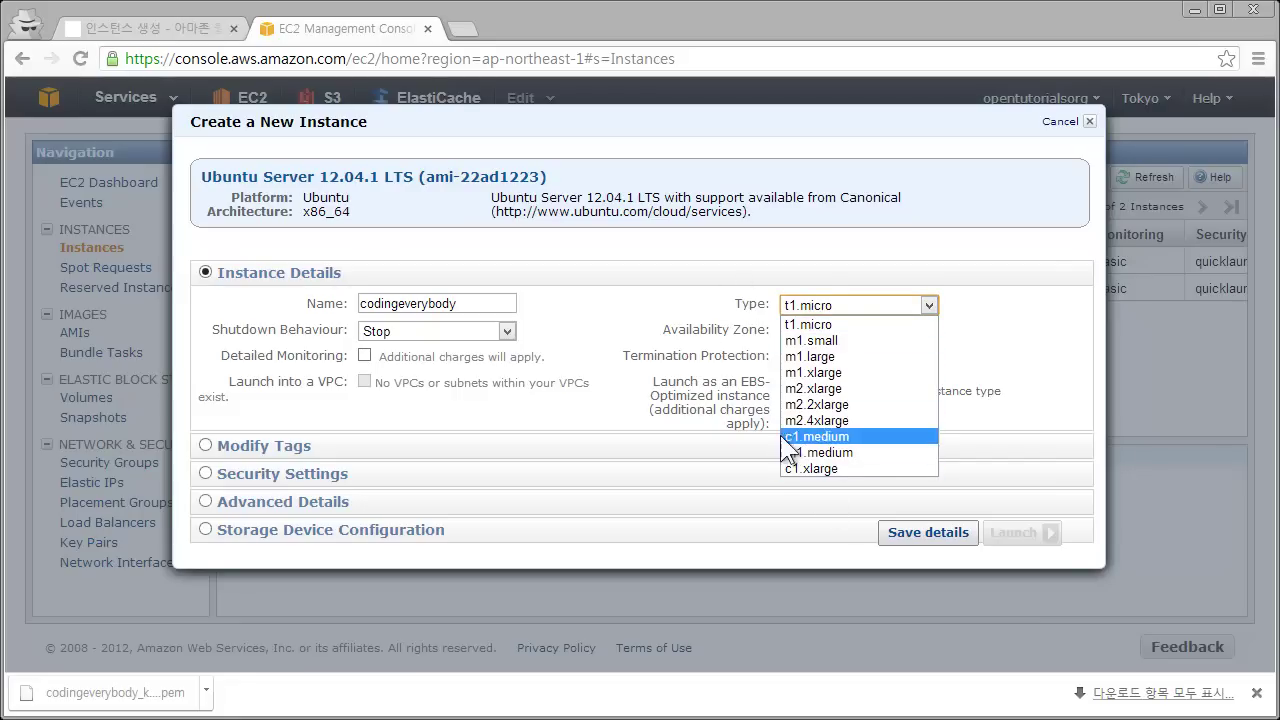
left_click(846, 313)
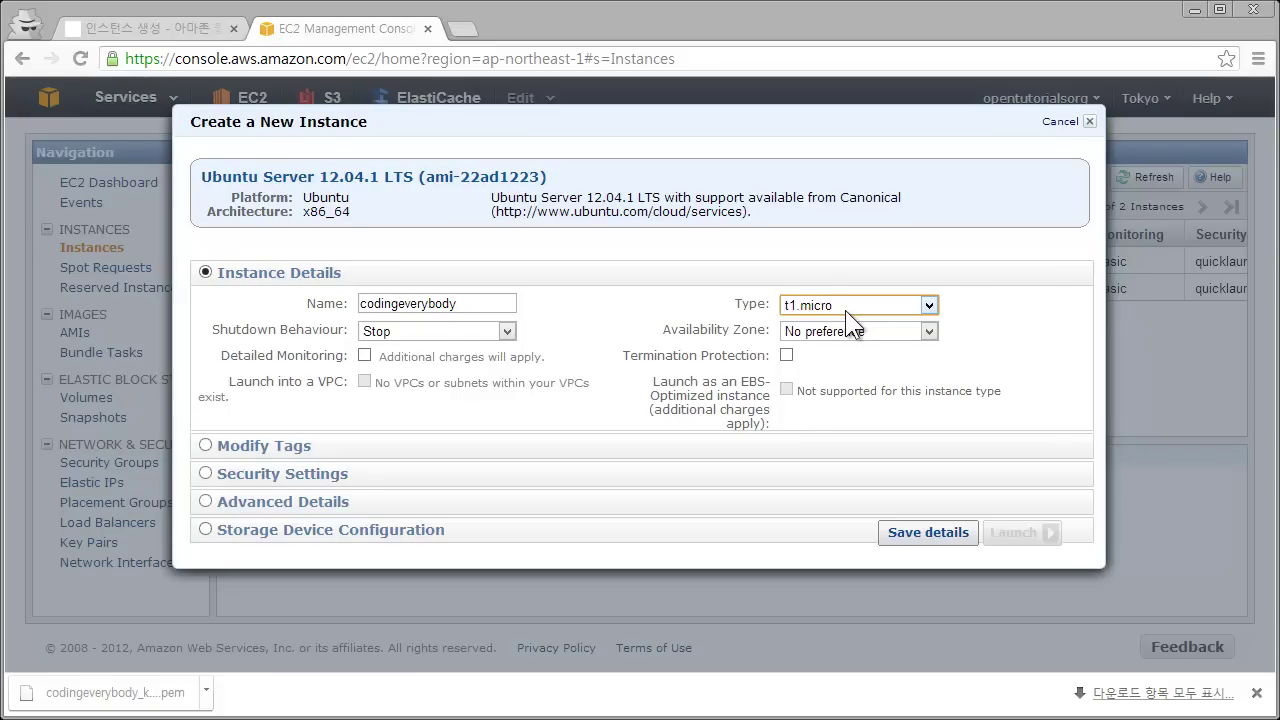
left_click(855, 306)
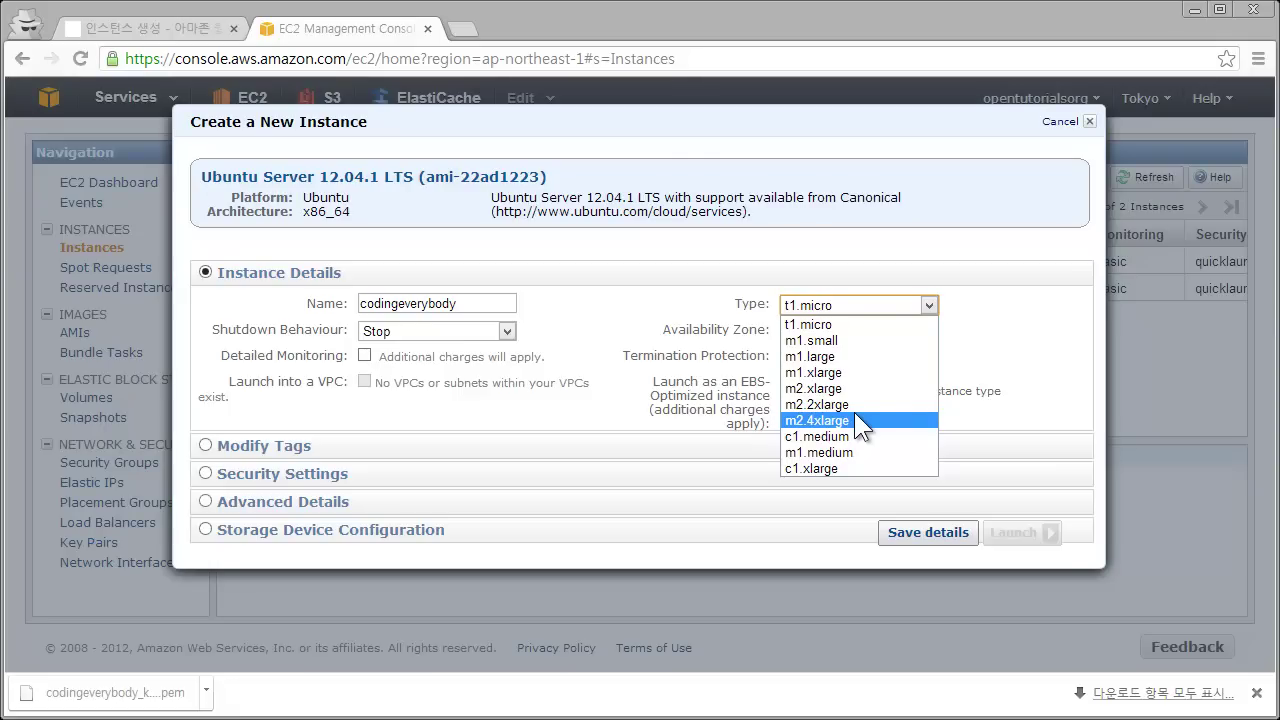
left_click(998, 296)
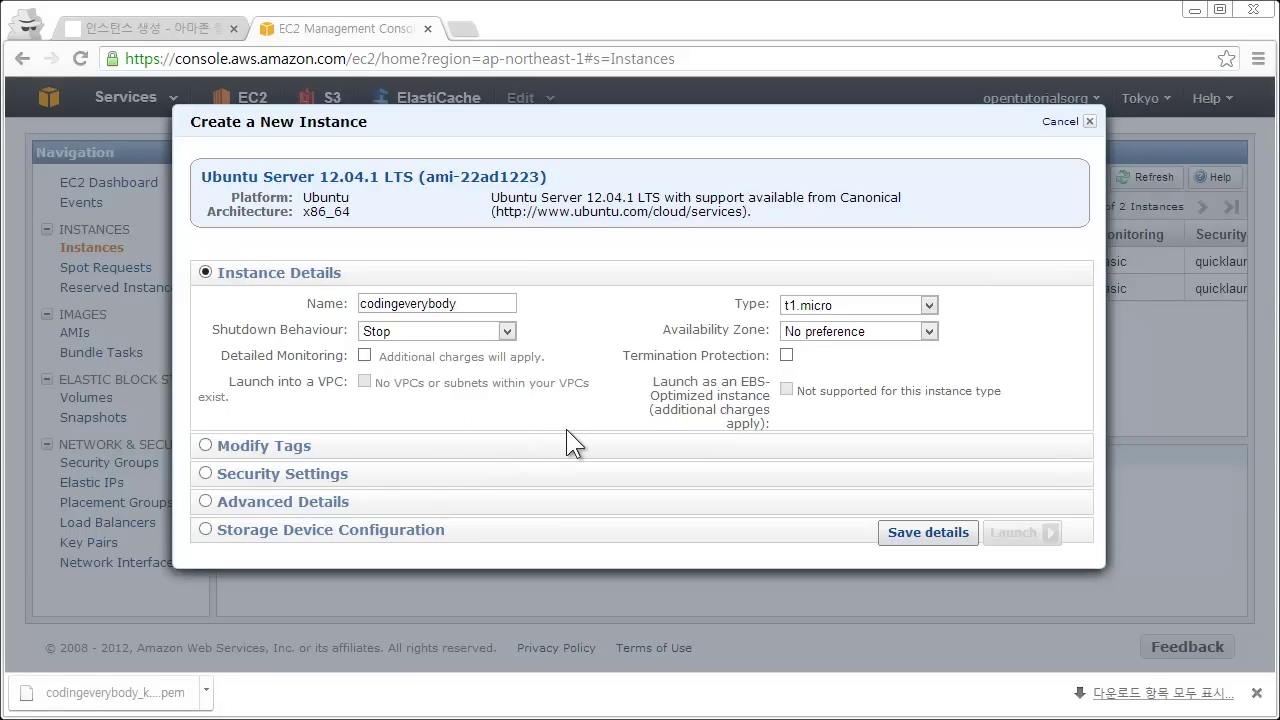
Save the instance details, launch the codingeverybody instance and return to the list of instances.
left_click(950, 540)
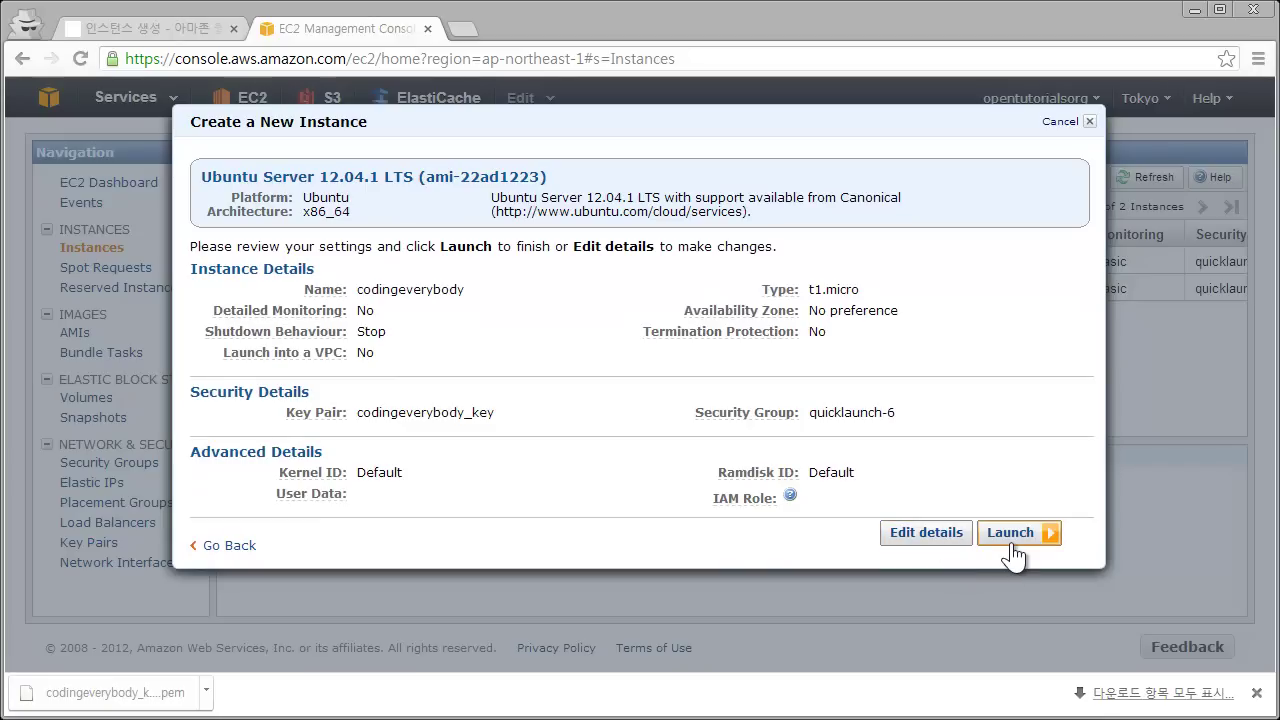
left_click(1011, 540)
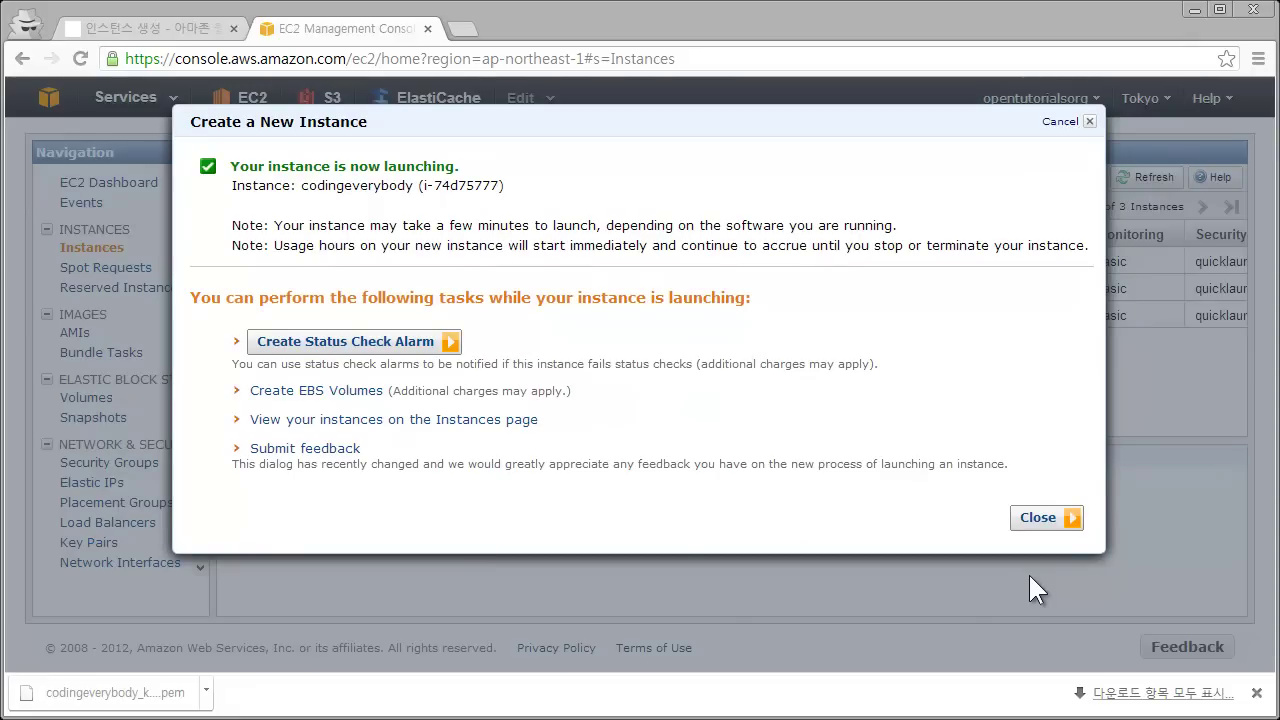
left_click(1045, 518)
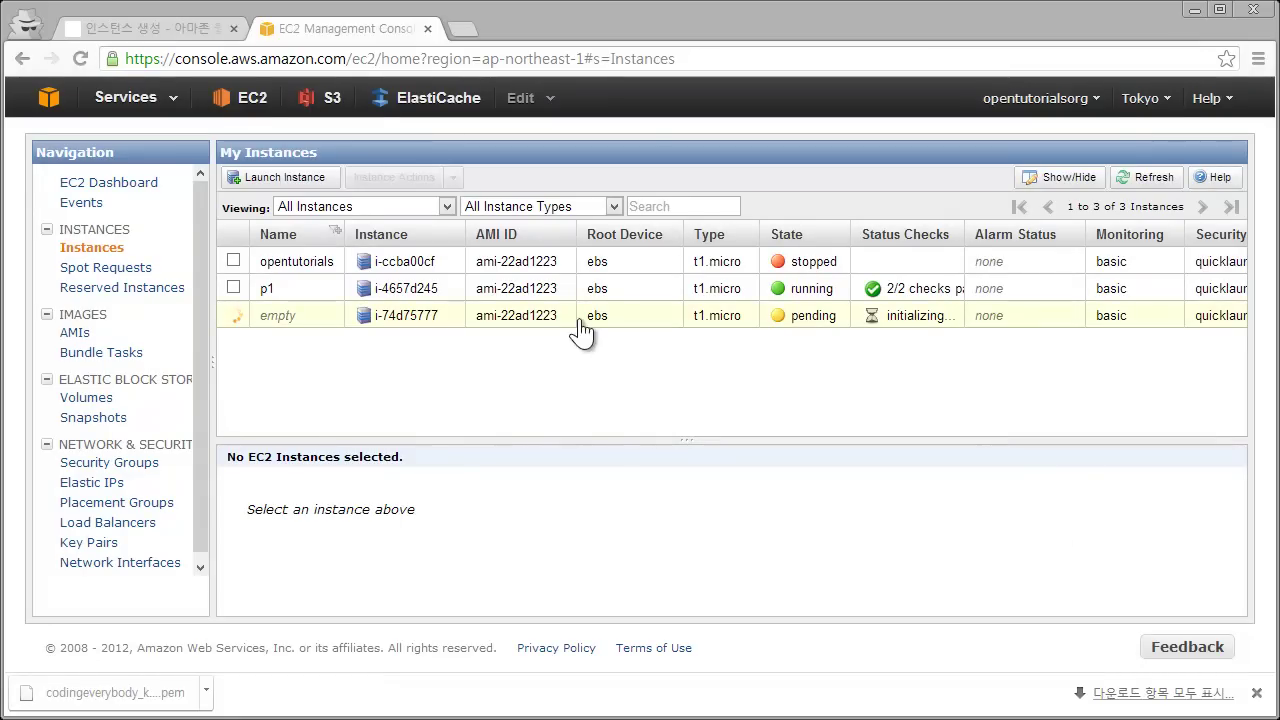